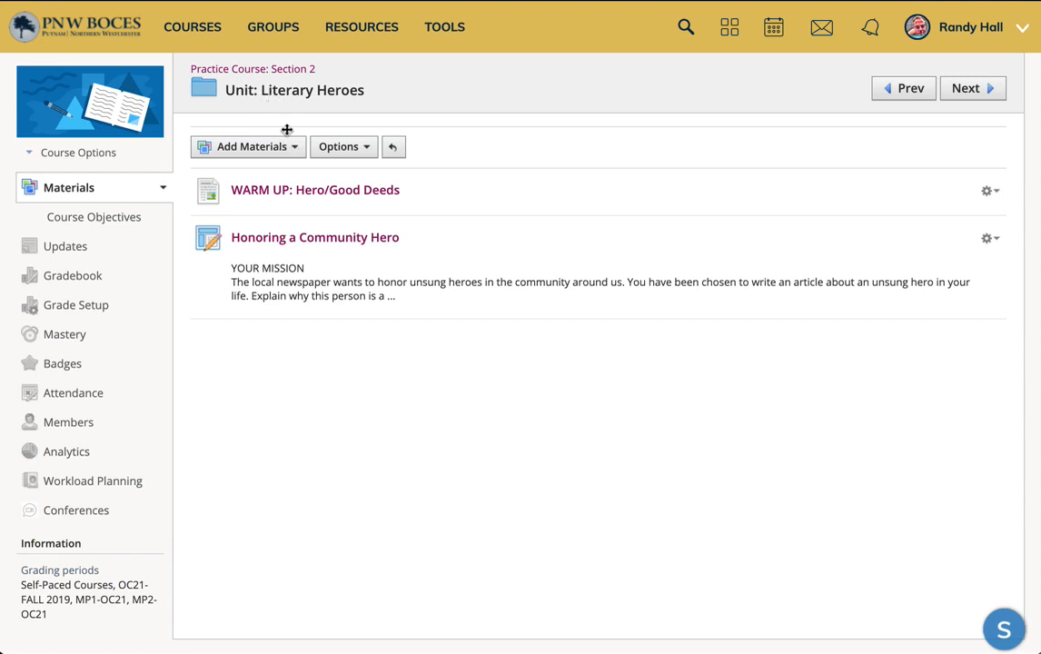
Step: Open Import from Resources for the Literary Heroes unit and switch to the Apps section with Google Drive
click(289, 154)
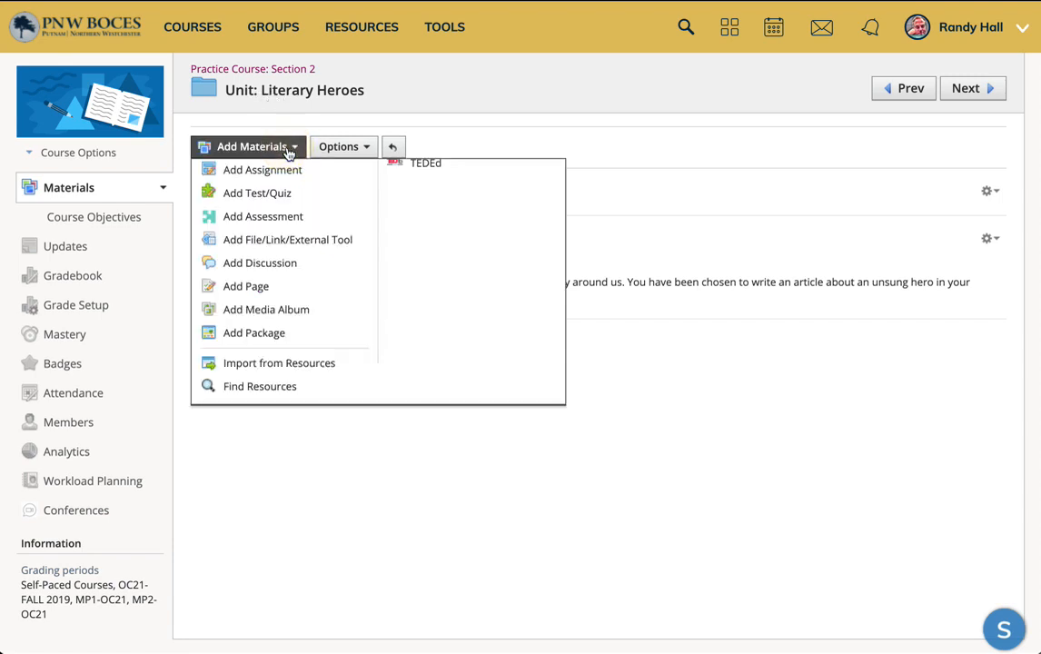
scroll(351, 238, down, 1)
scroll(354, 256, up, 2)
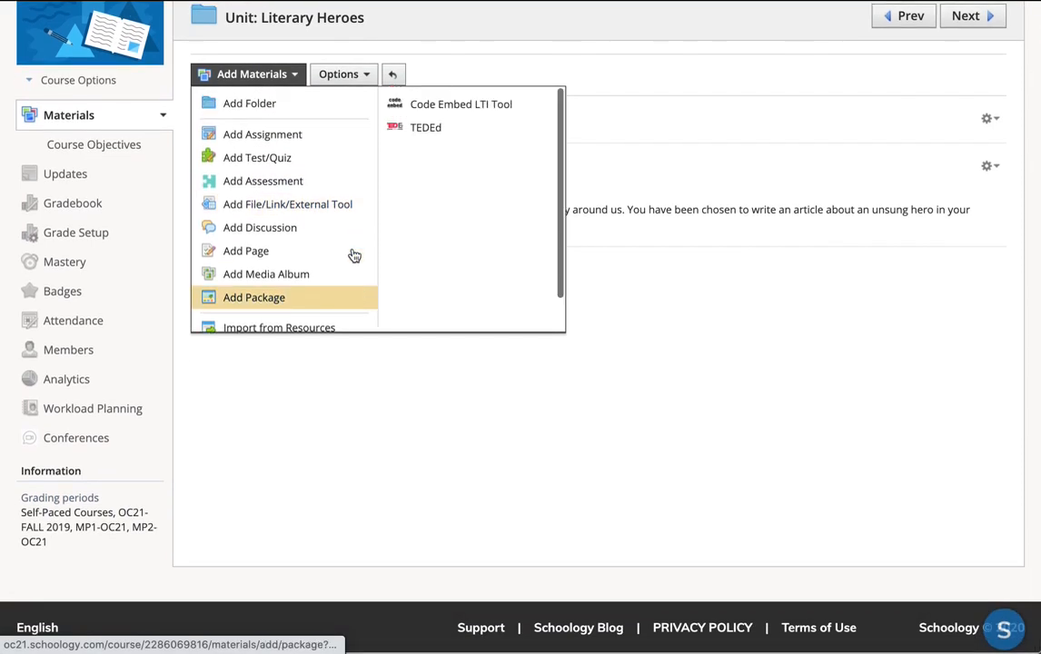
scroll(349, 264, down, 2)
click(320, 302)
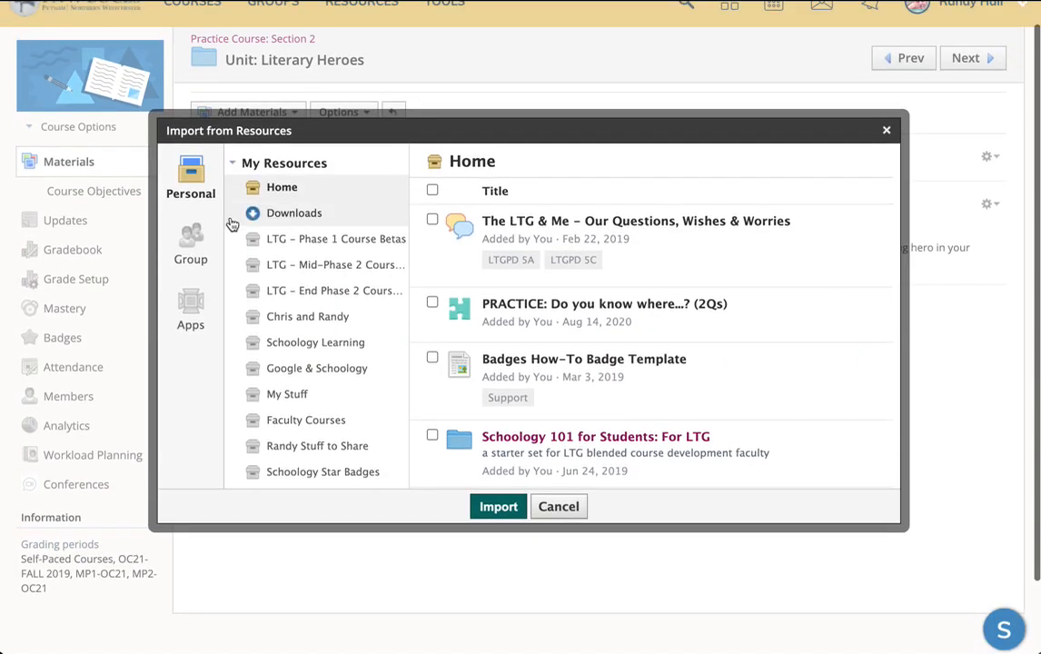
click(191, 304)
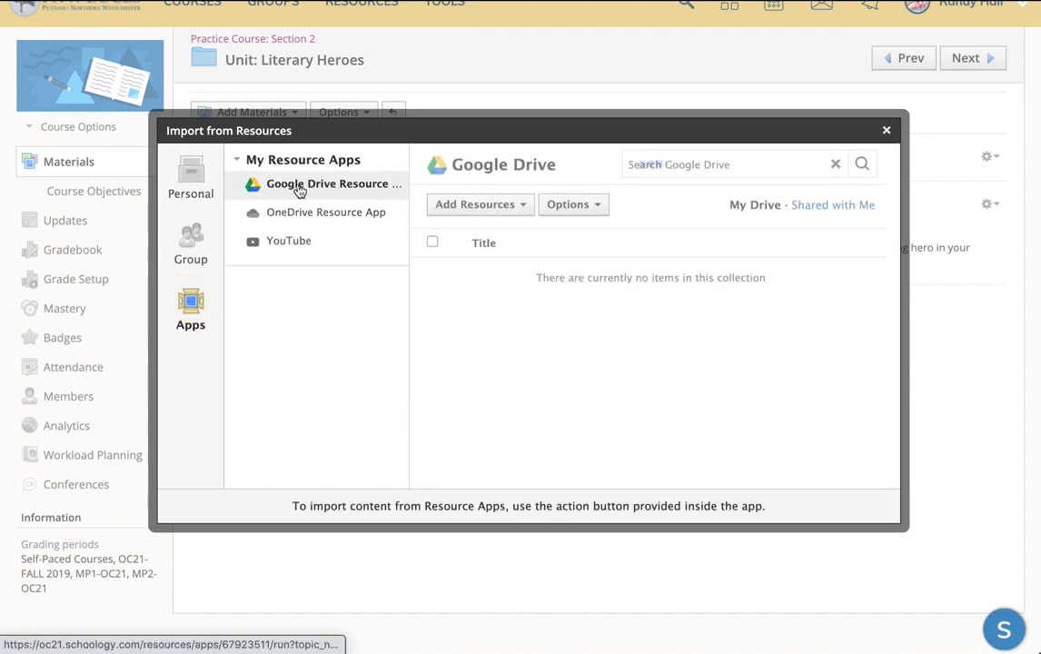
Step: Search Google Drive for screencastify and open the Screencastify folder
click(653, 156)
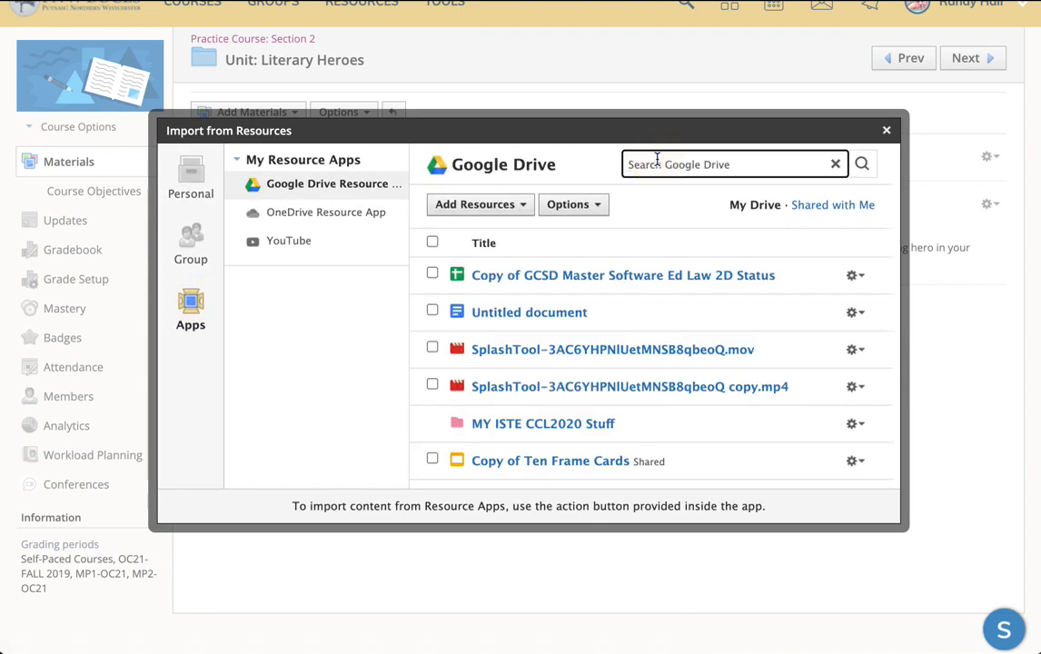
text(screencastify)
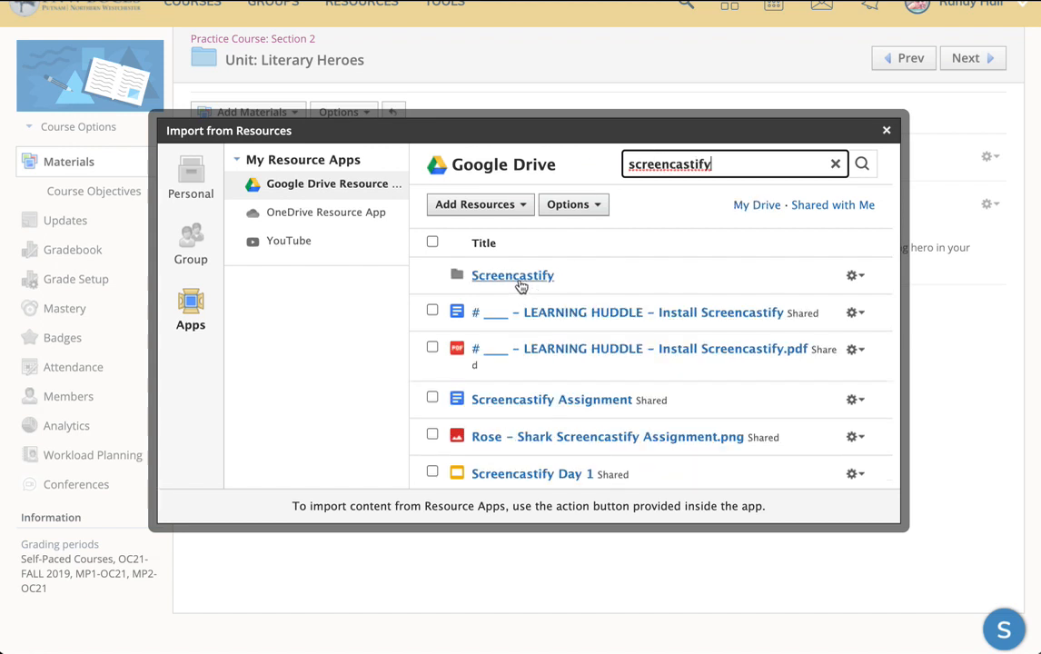
click(520, 281)
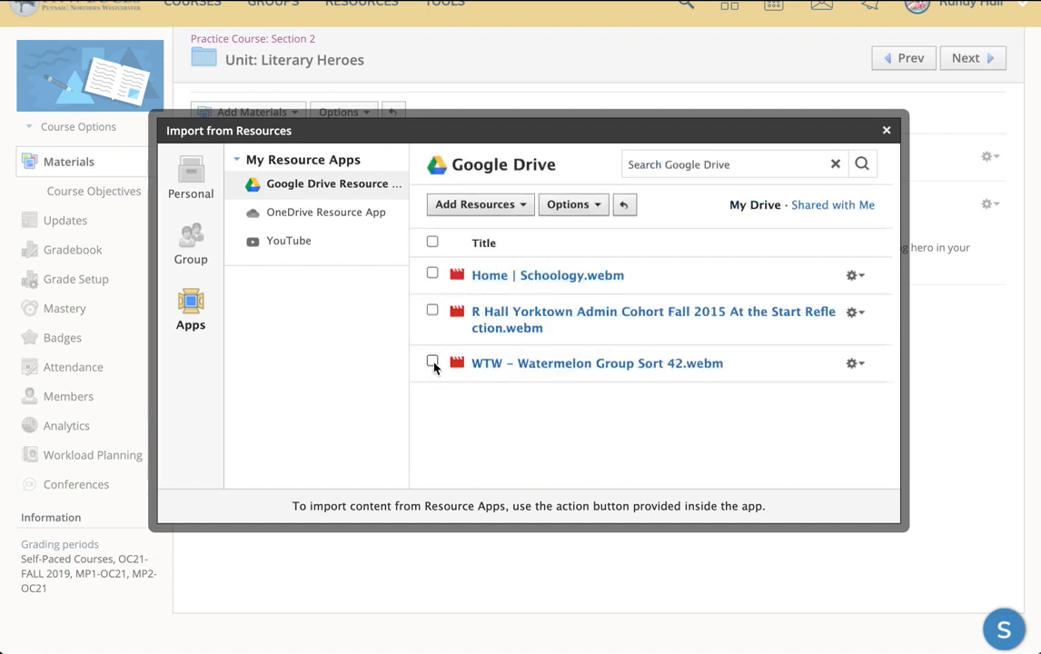
Step: Select WTW - Watermelon Group Sort 42.webm and import it into the unit as a link
click(432, 362)
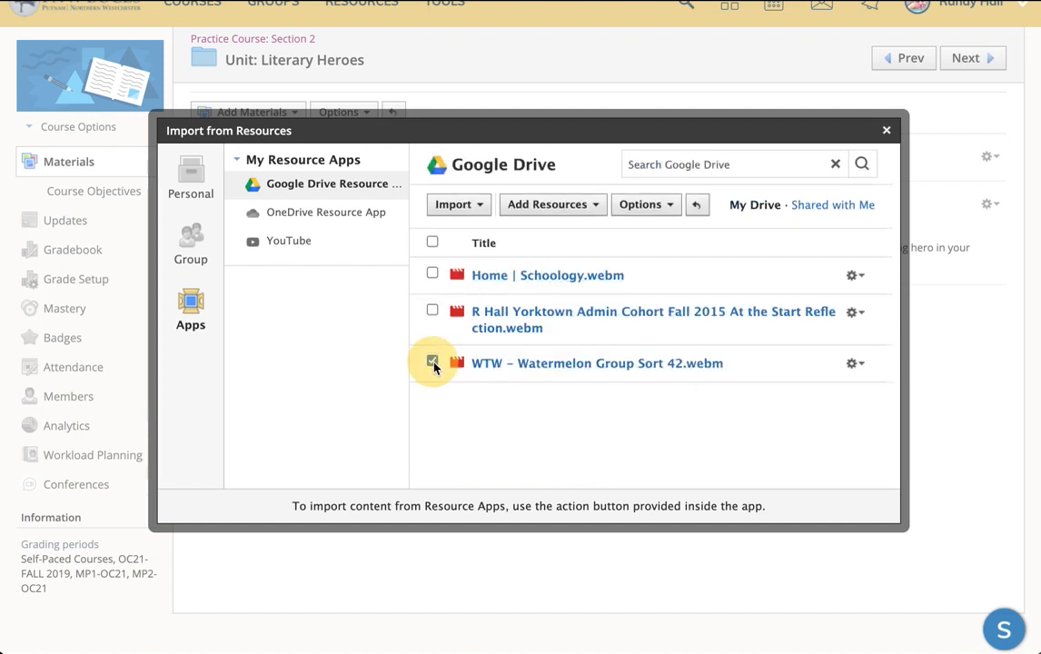
click(479, 208)
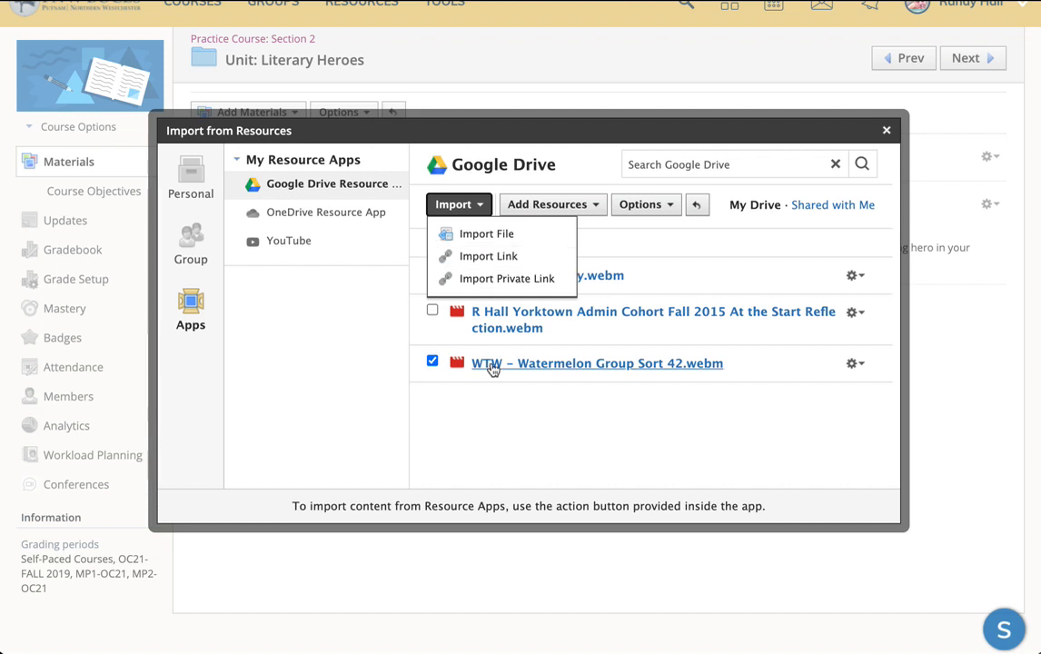
click(515, 257)
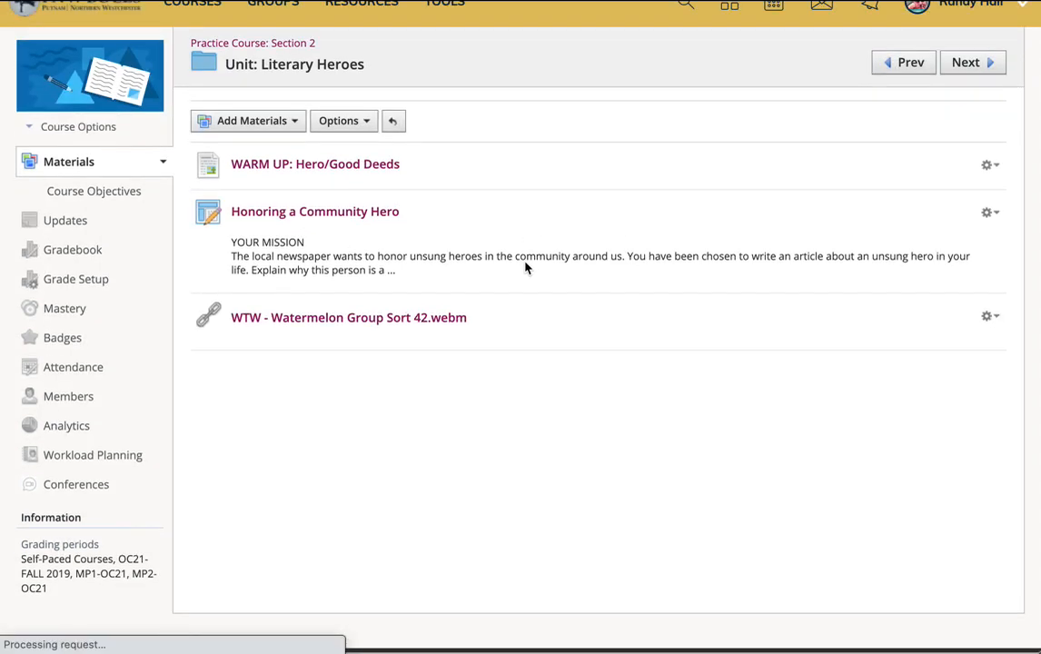
Step: Open the imported video in Drive, share it with anyone with the link as Viewer, and close its tab
click(346, 322)
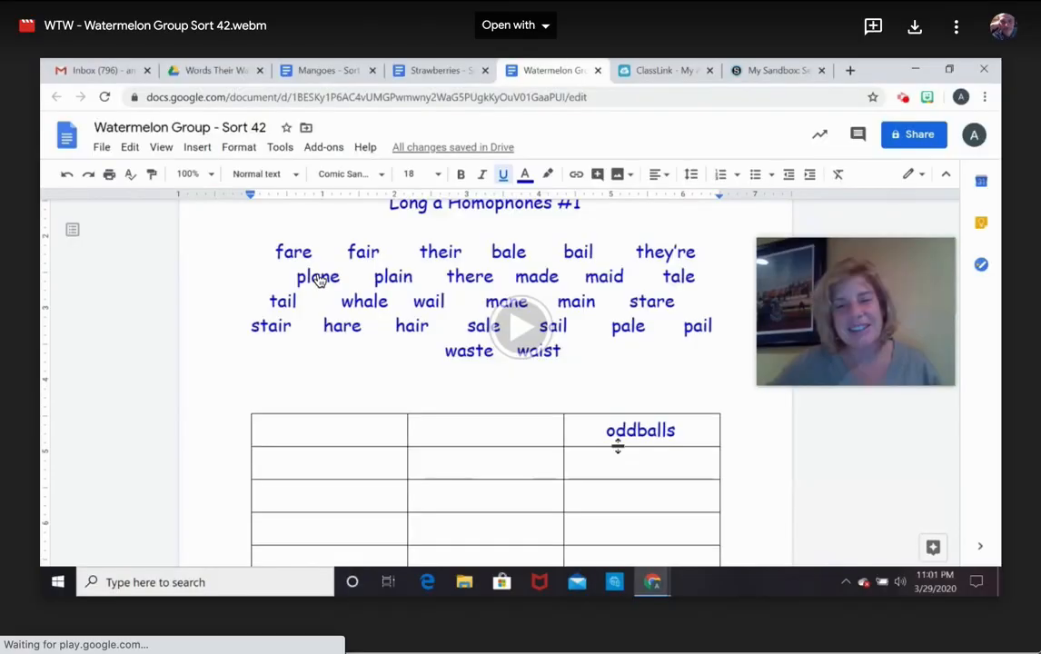
click(956, 26)
click(820, 68)
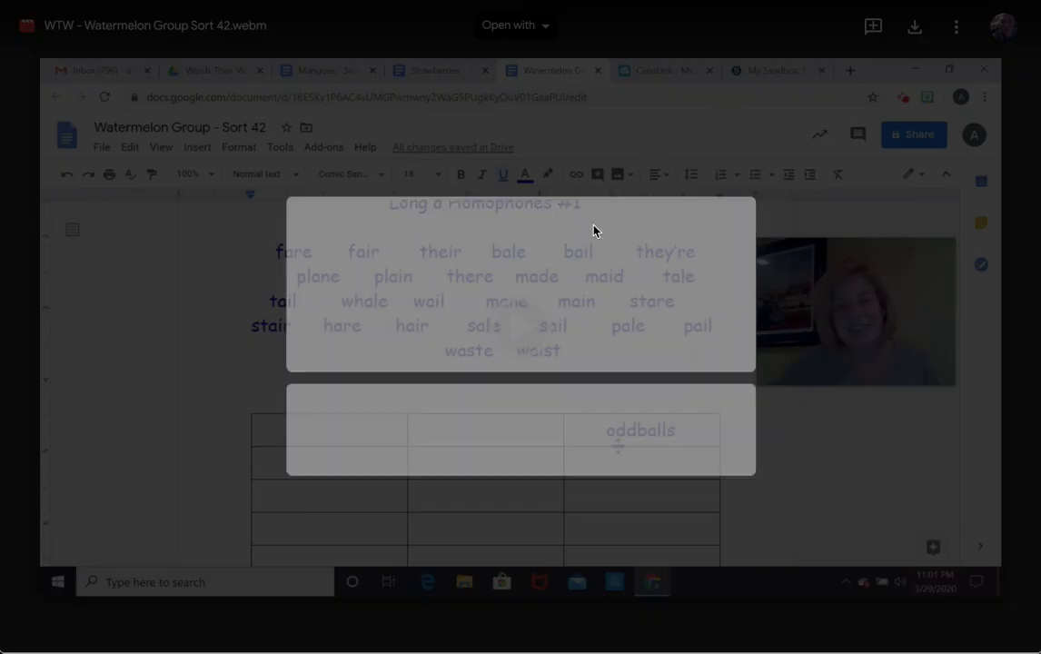
drag(269, 452, 518, 456)
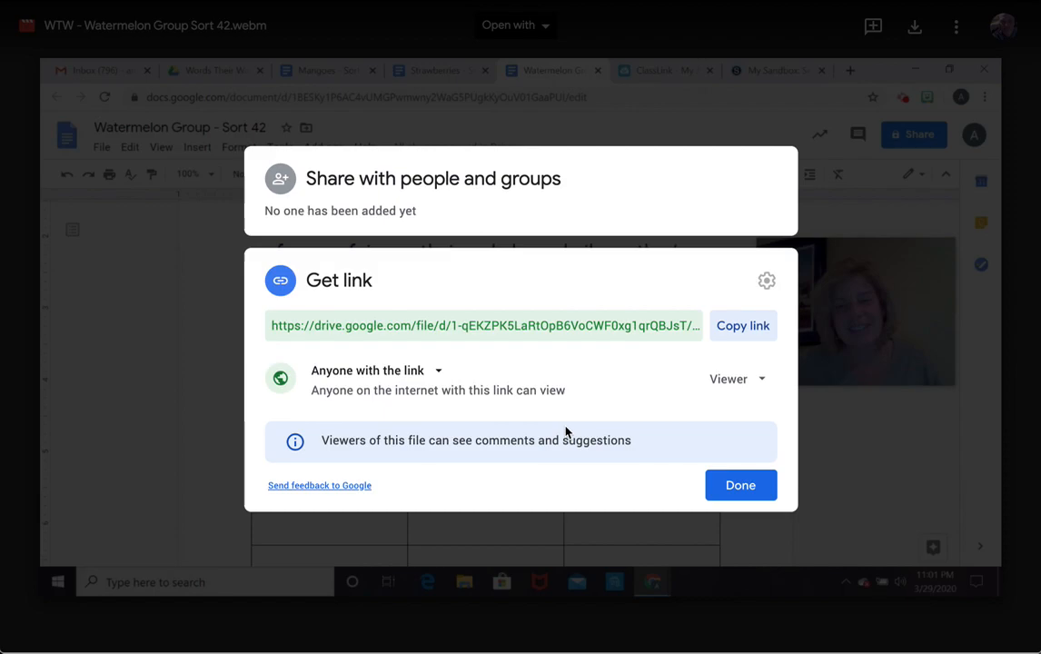
click(741, 487)
key(ctrl+w)
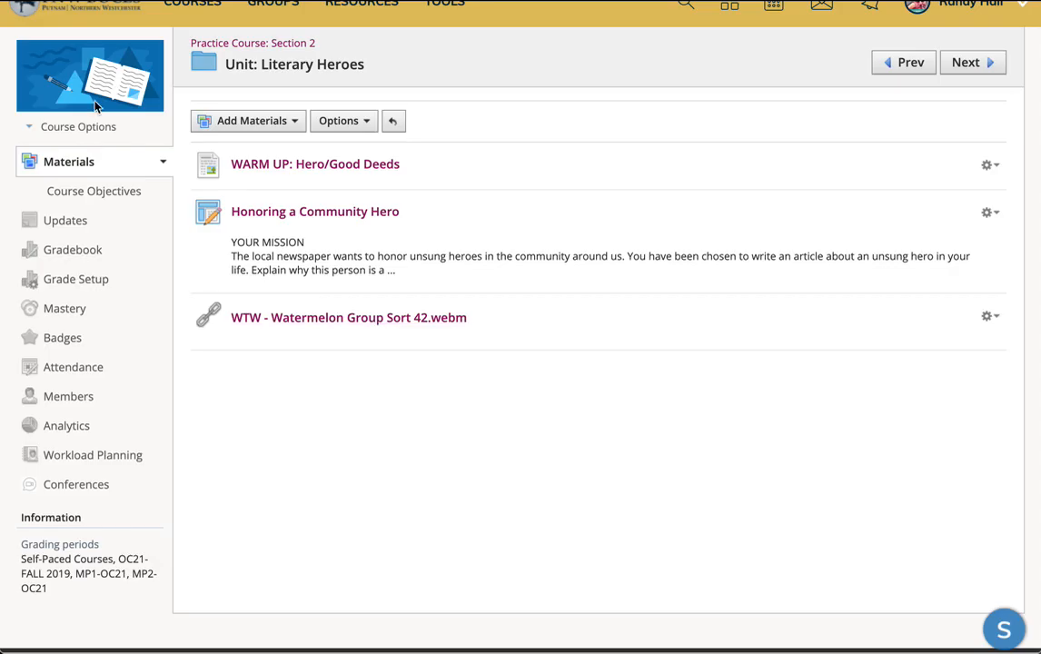
Step: Reopen Import from Resources for the unit and go to the Google Drive app
scroll(5, 318, up, 1)
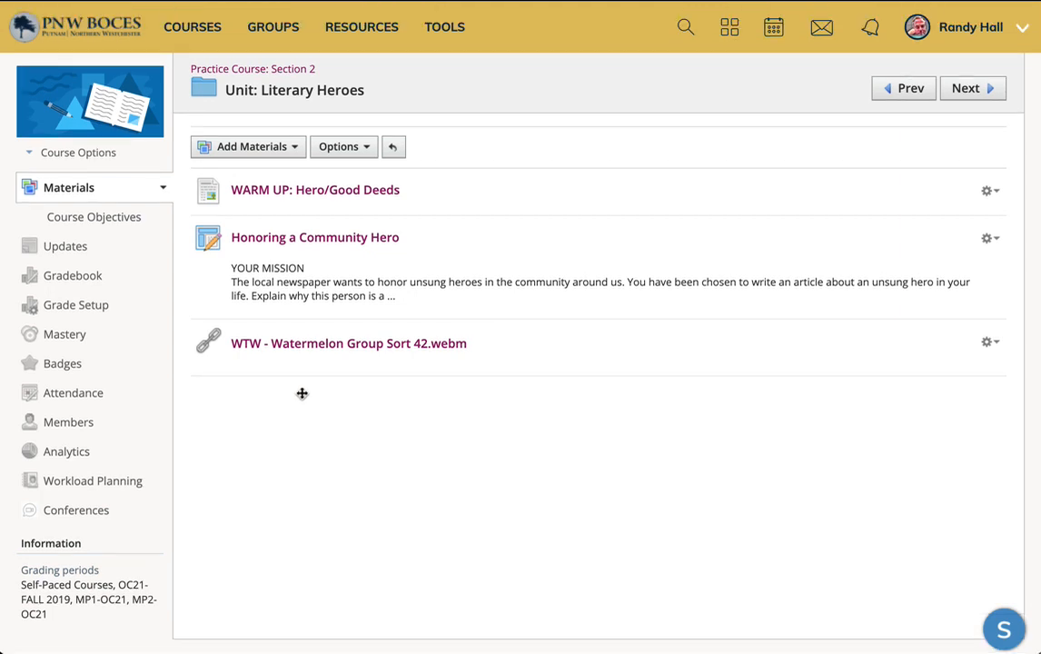
click(288, 146)
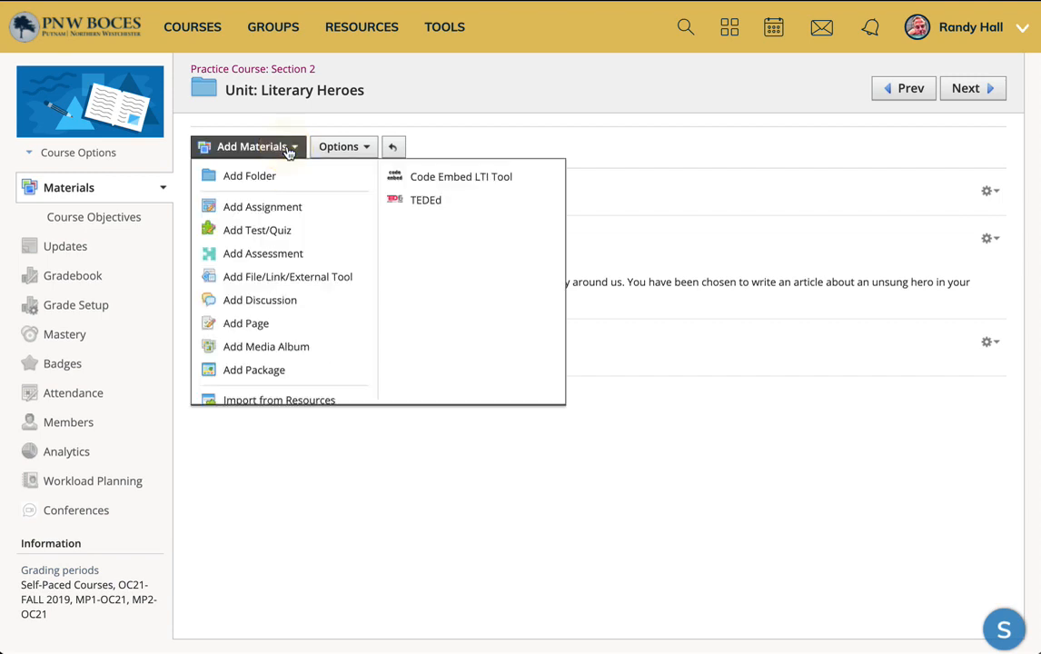
scroll(326, 260, down, 1)
click(273, 363)
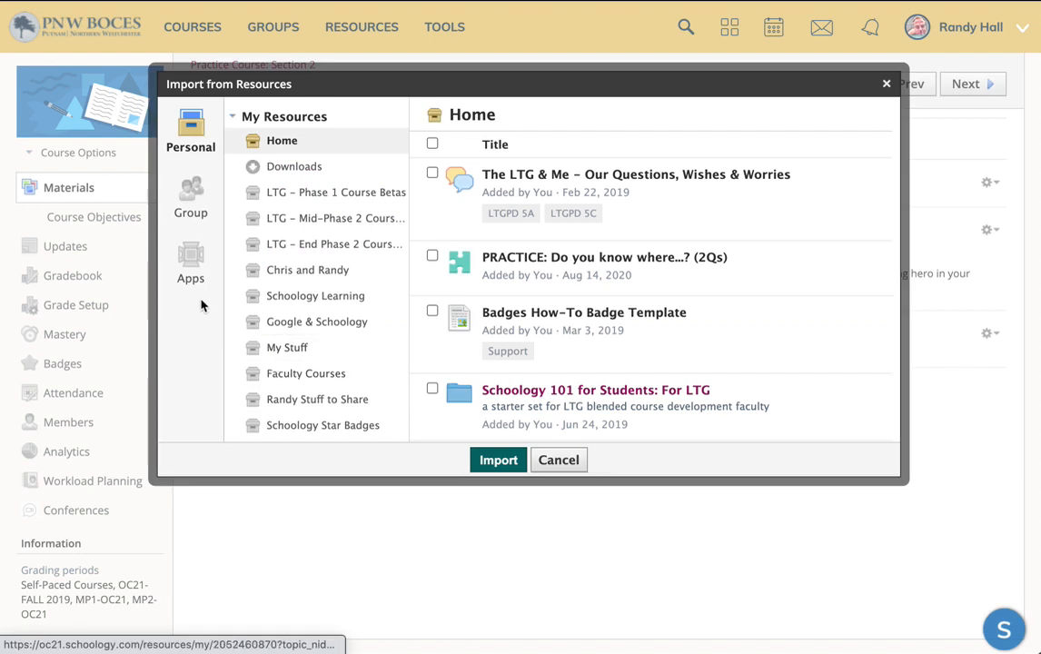
click(189, 259)
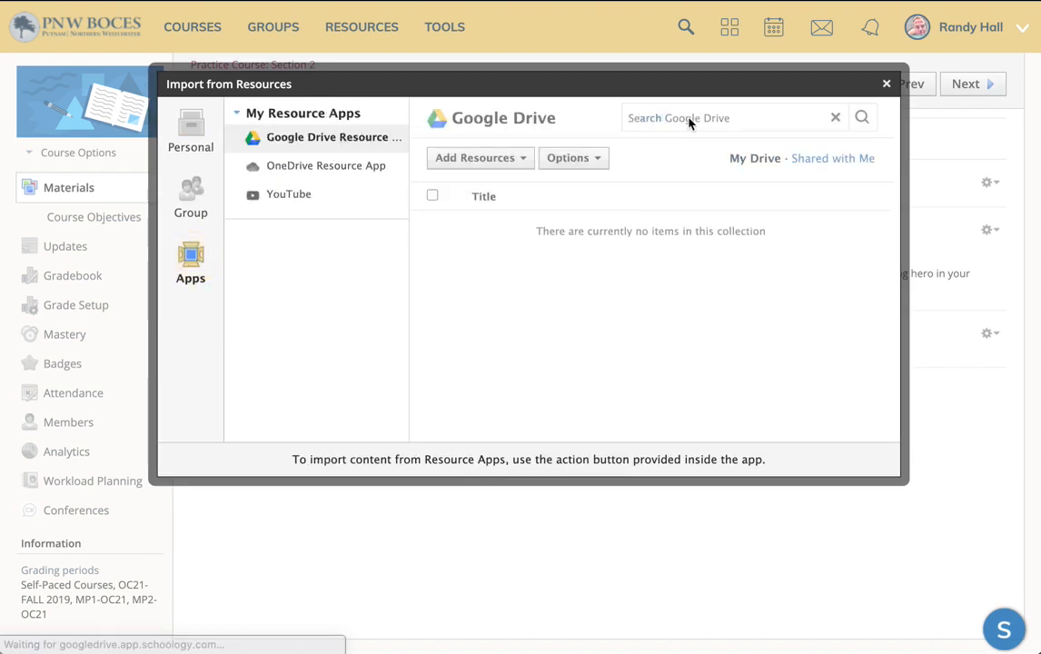
Step: Search Drive for screencastify again and open the Screencastify folder
click(661, 118)
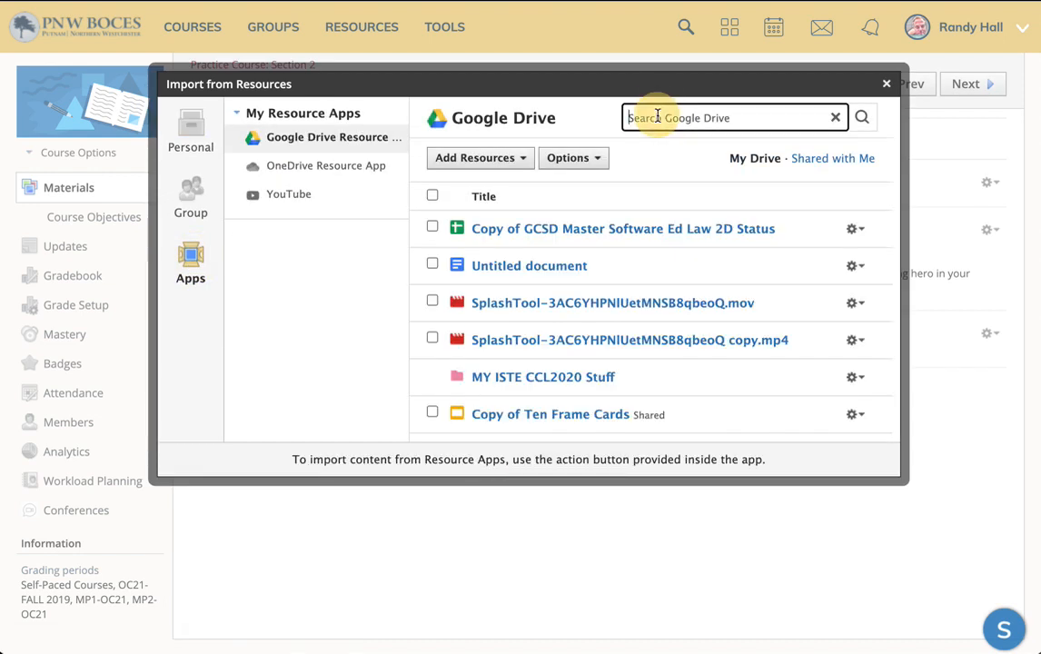
text(screencastify)
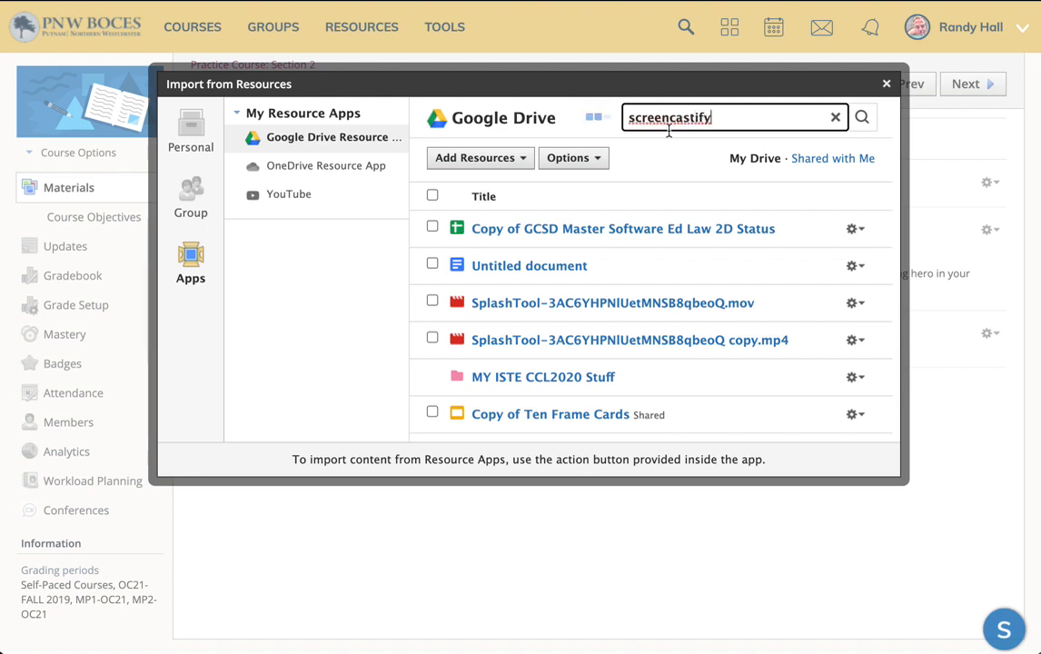
click(509, 228)
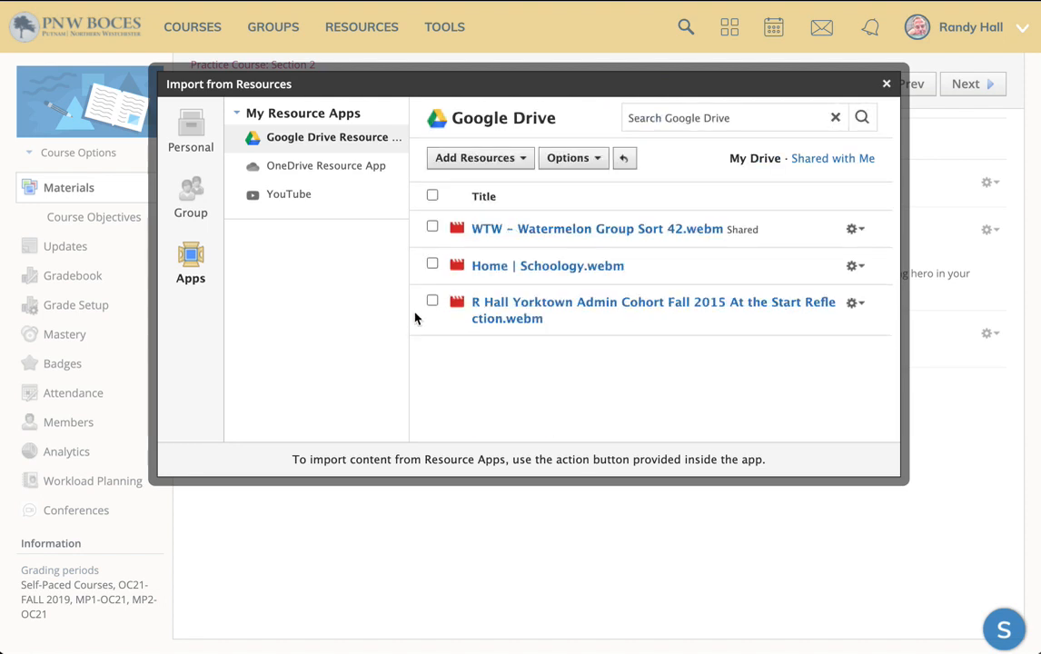
Step: Import the WTW - Watermelon Group Sort 42.webm video into the unit as a link again
click(433, 226)
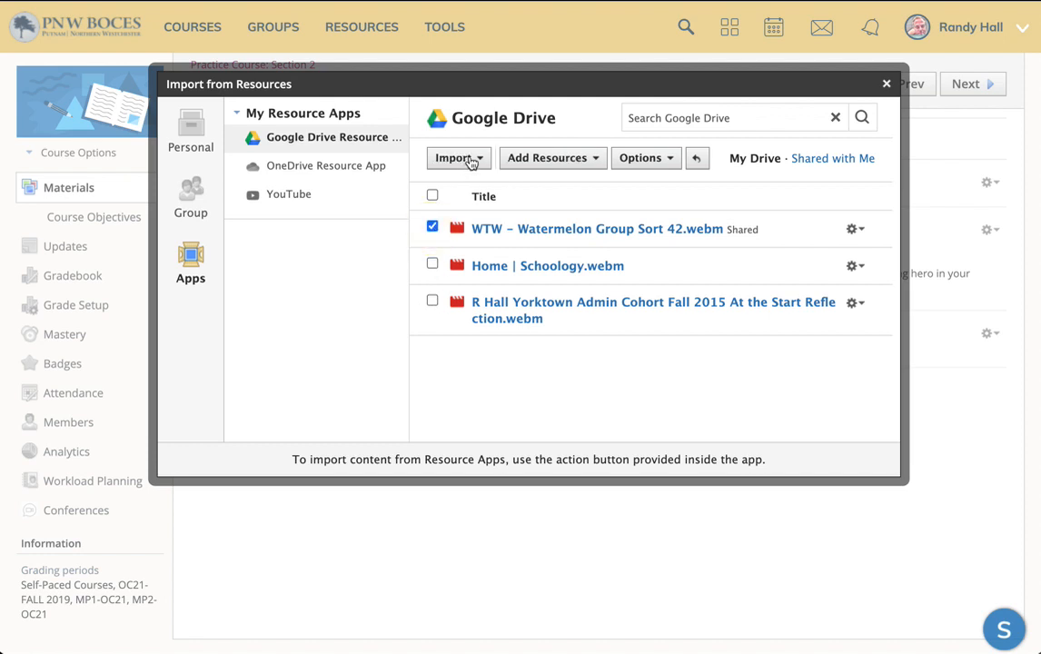
click(471, 160)
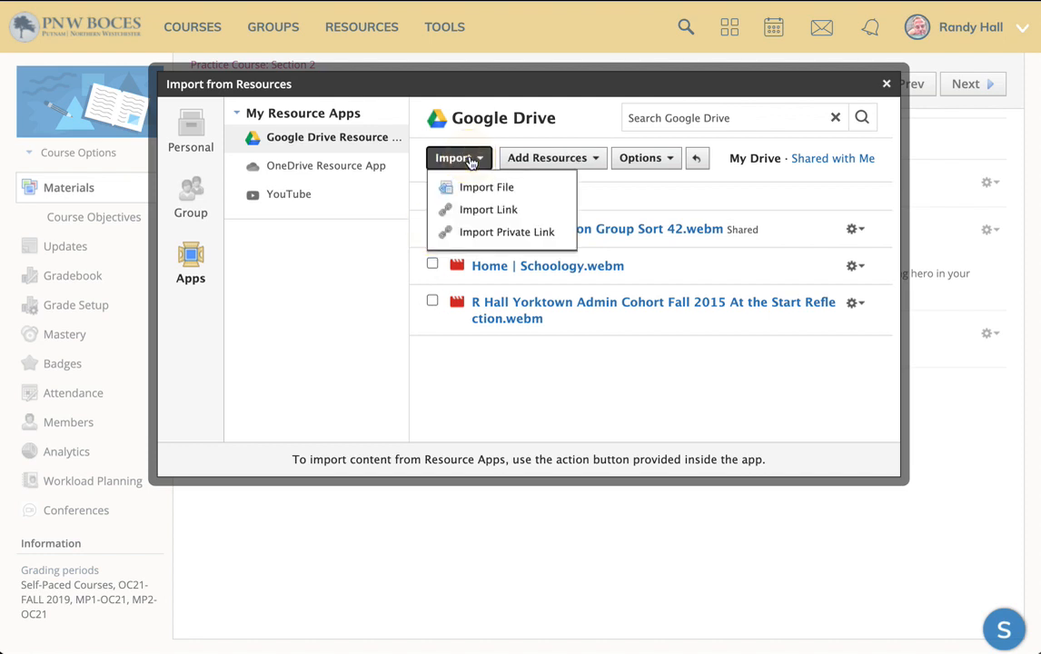
click(538, 213)
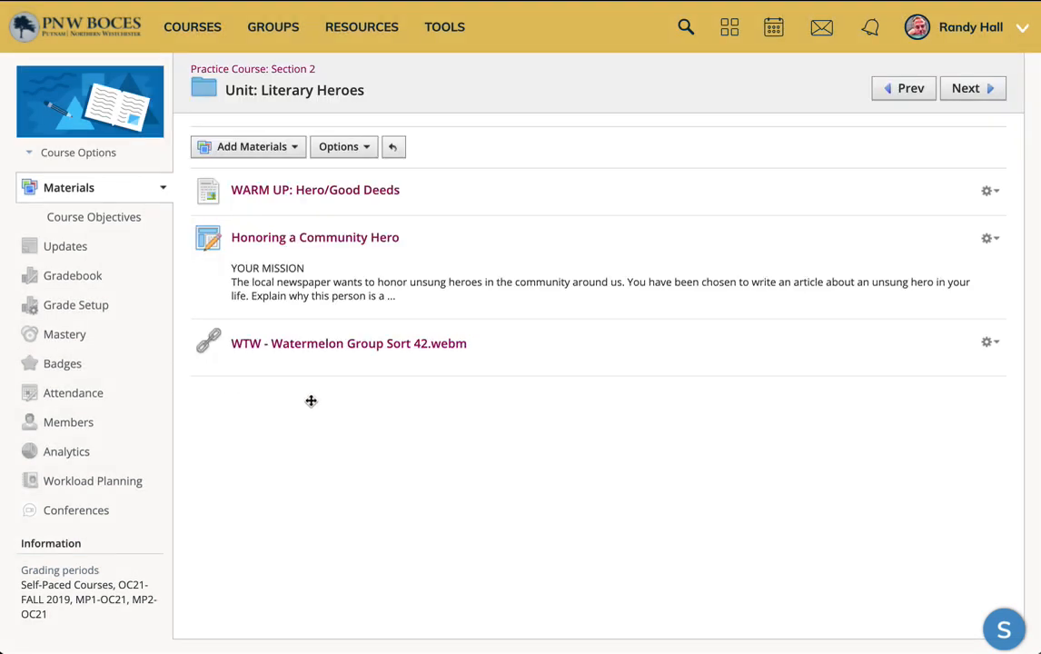
Step: Open the Honoring a Community Hero assignment and start editing it
click(274, 237)
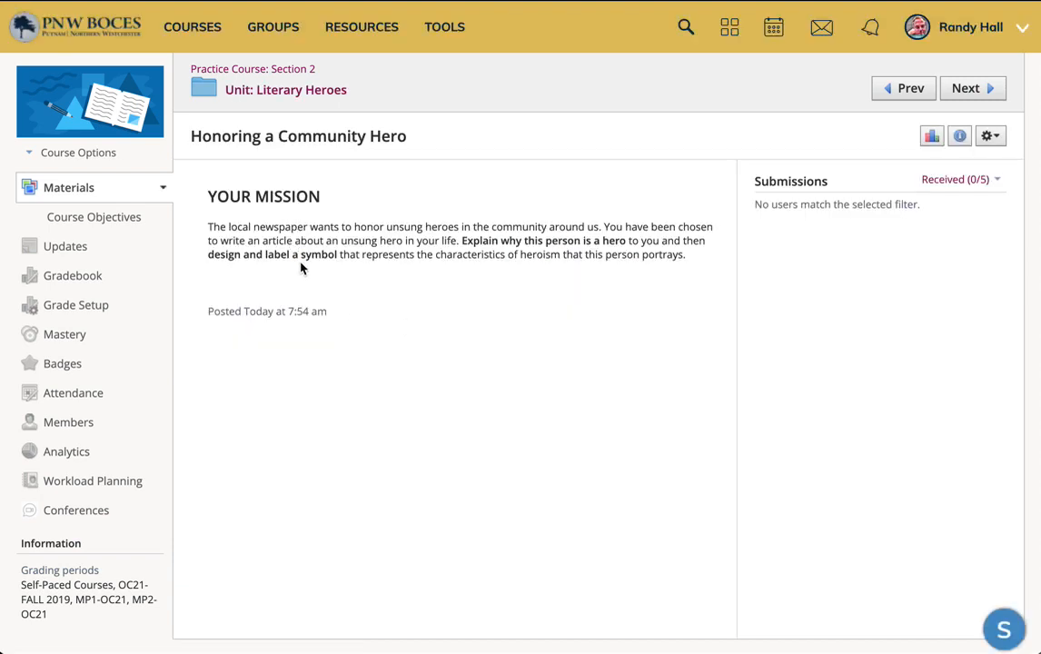
click(993, 136)
click(932, 166)
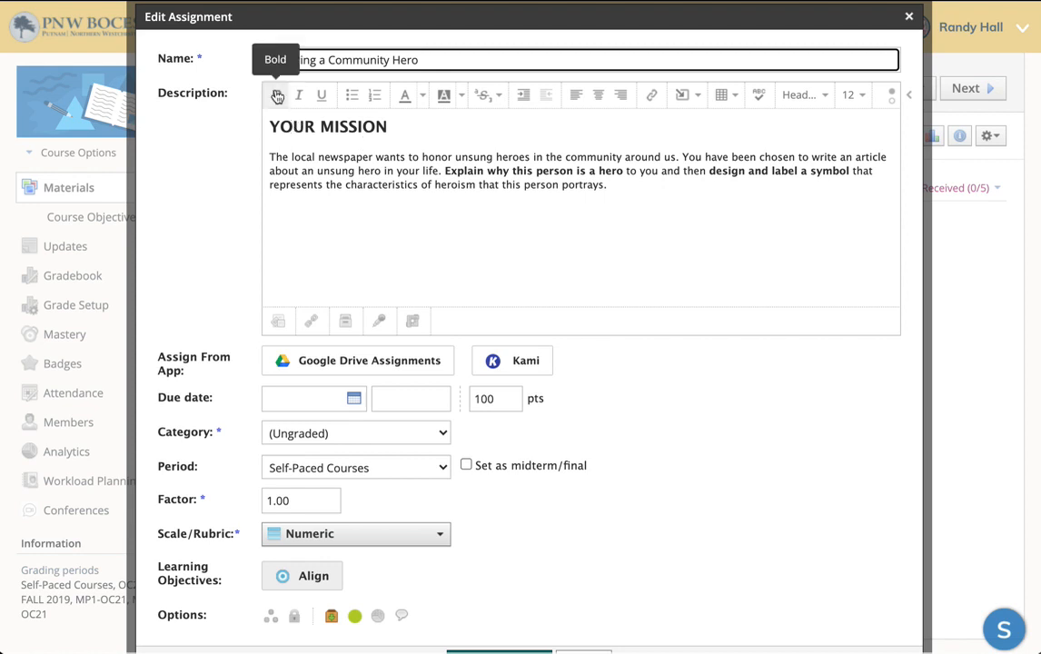
Step: Place the cursor in the assignment description and open Attach From Resources in the Apps section
drag(277, 55, 321, 146)
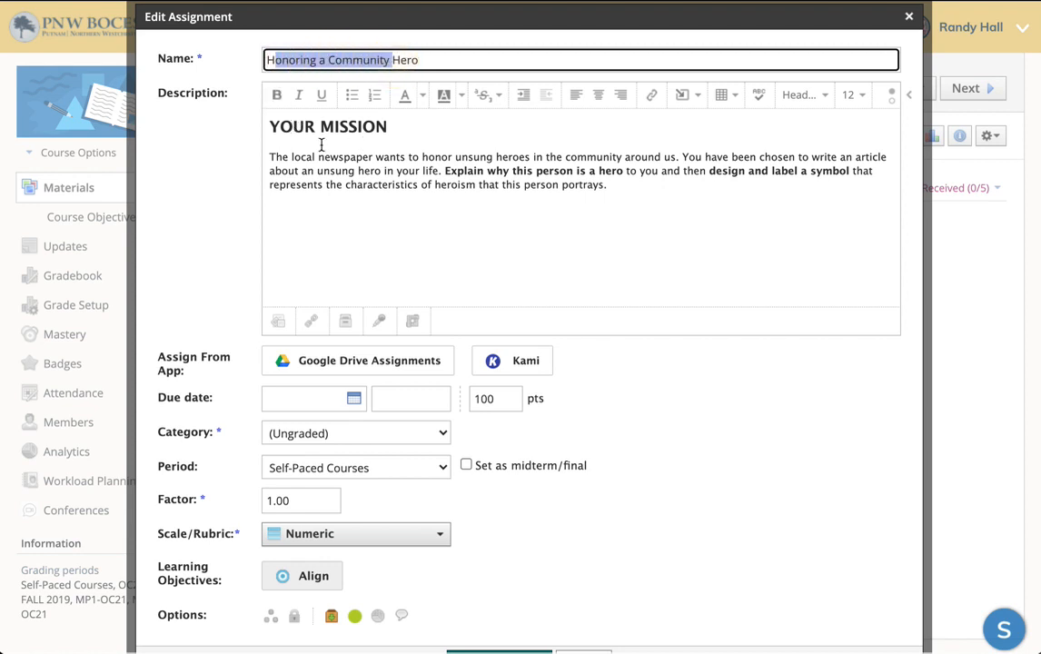
click(270, 155)
click(287, 217)
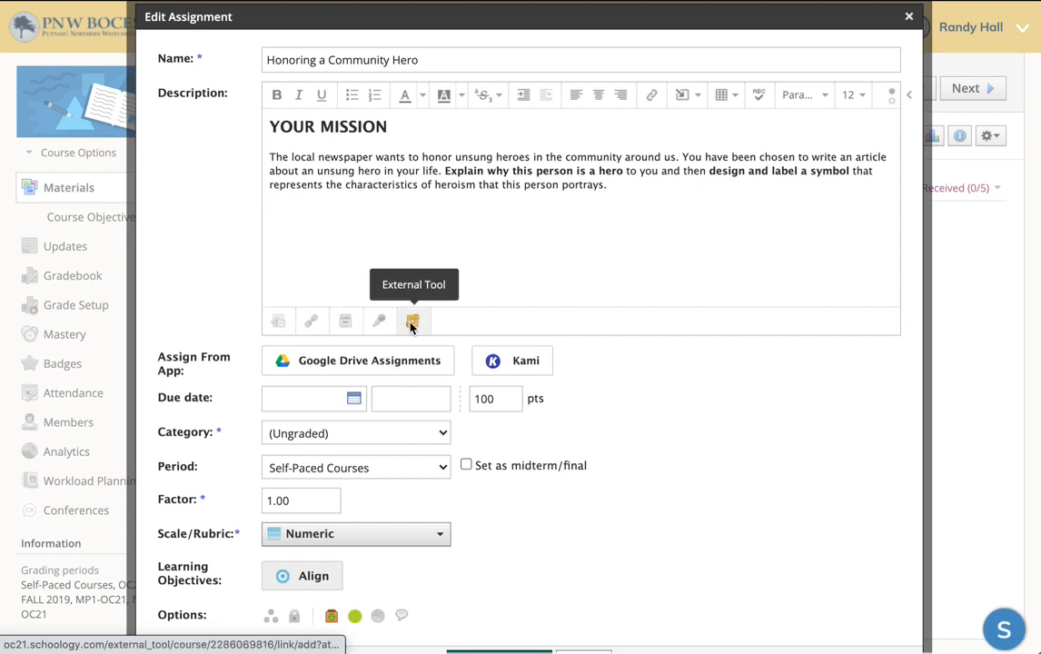
click(346, 323)
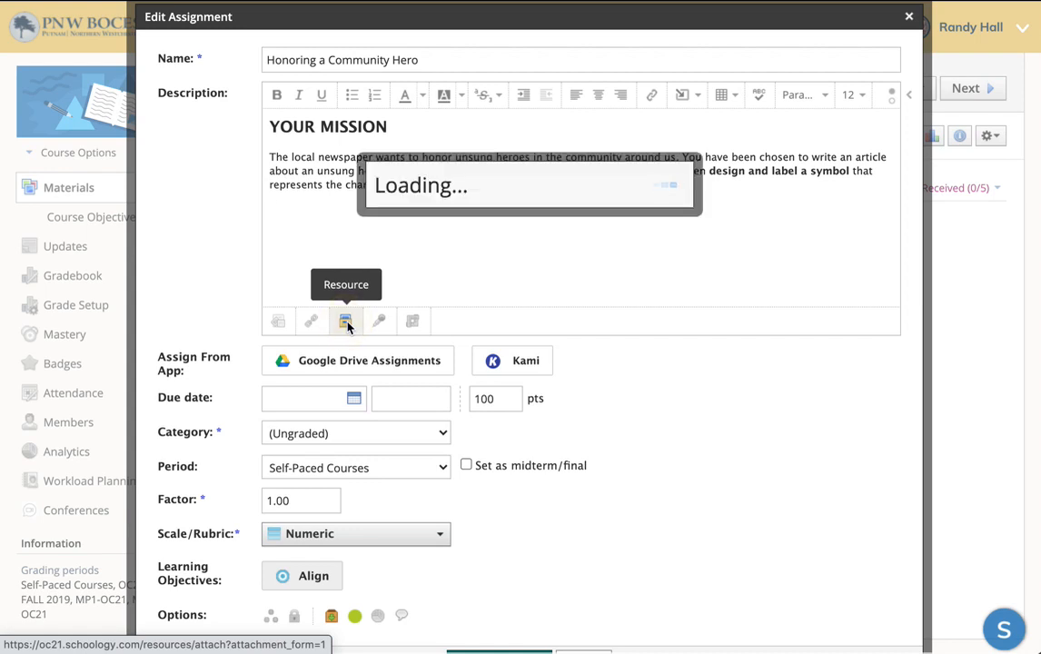
click(192, 263)
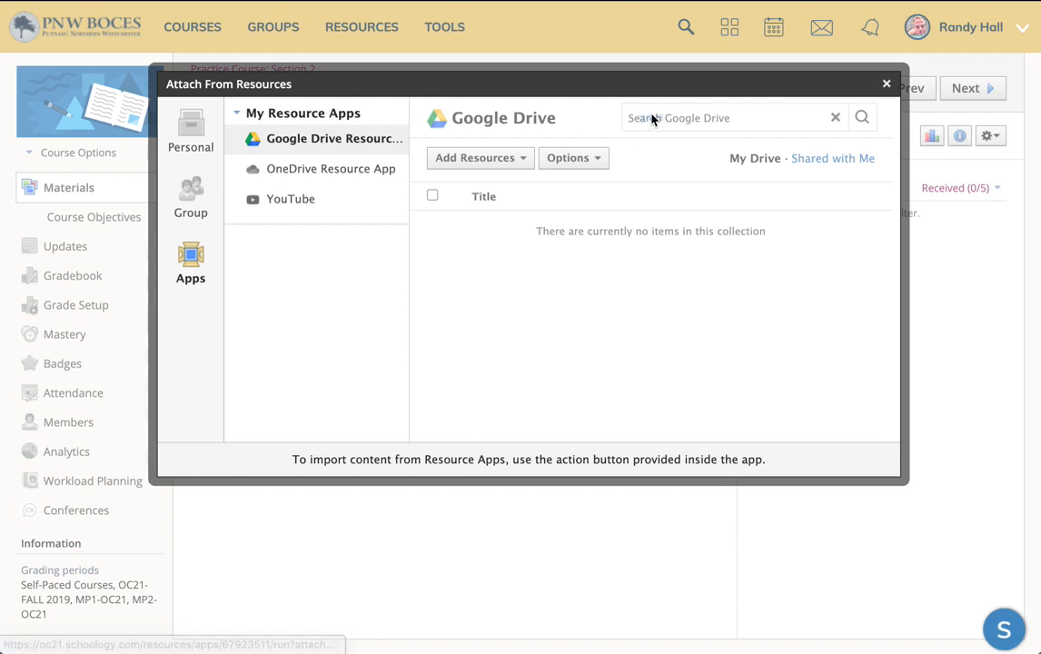
Step: Search Google Drive for screencastify and open the Screencastify folder in the attach dialog
click(659, 118)
text(screencastify)
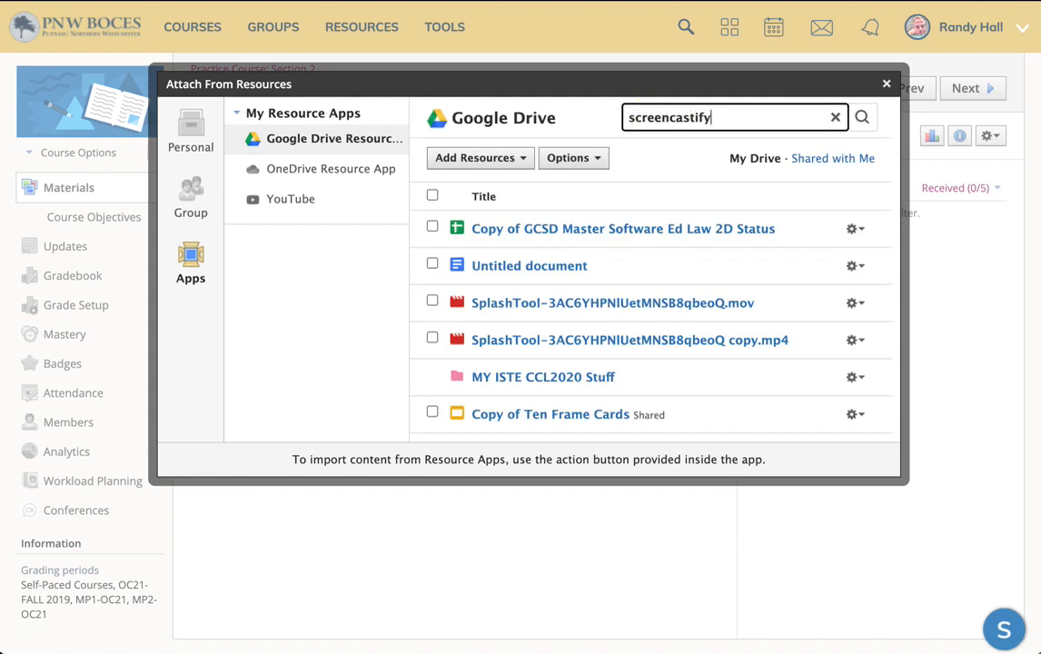
key(Return)
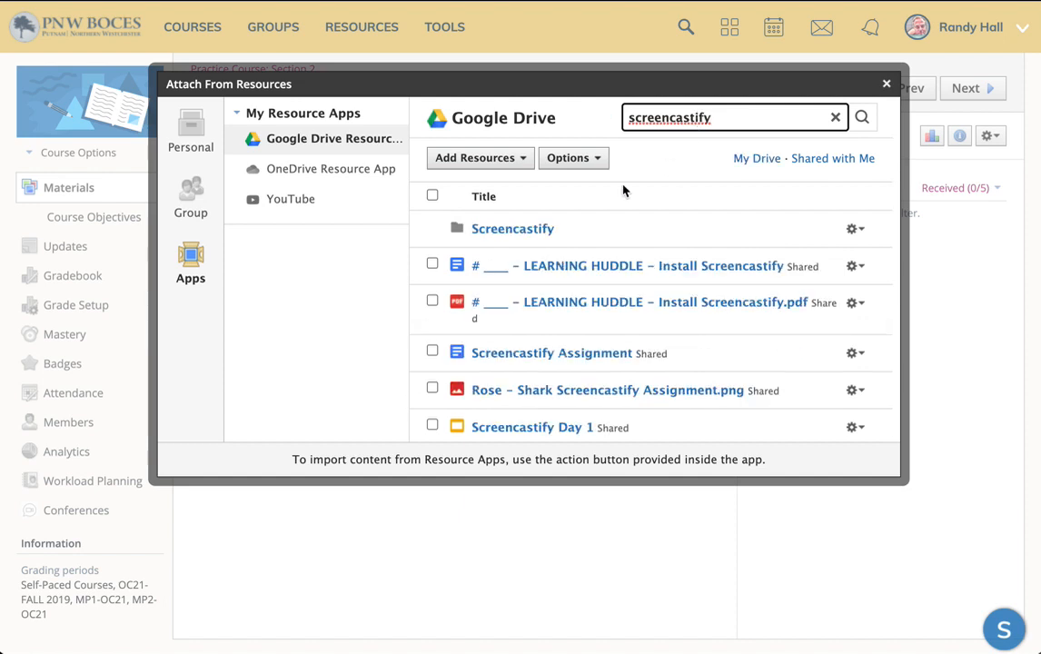
click(530, 233)
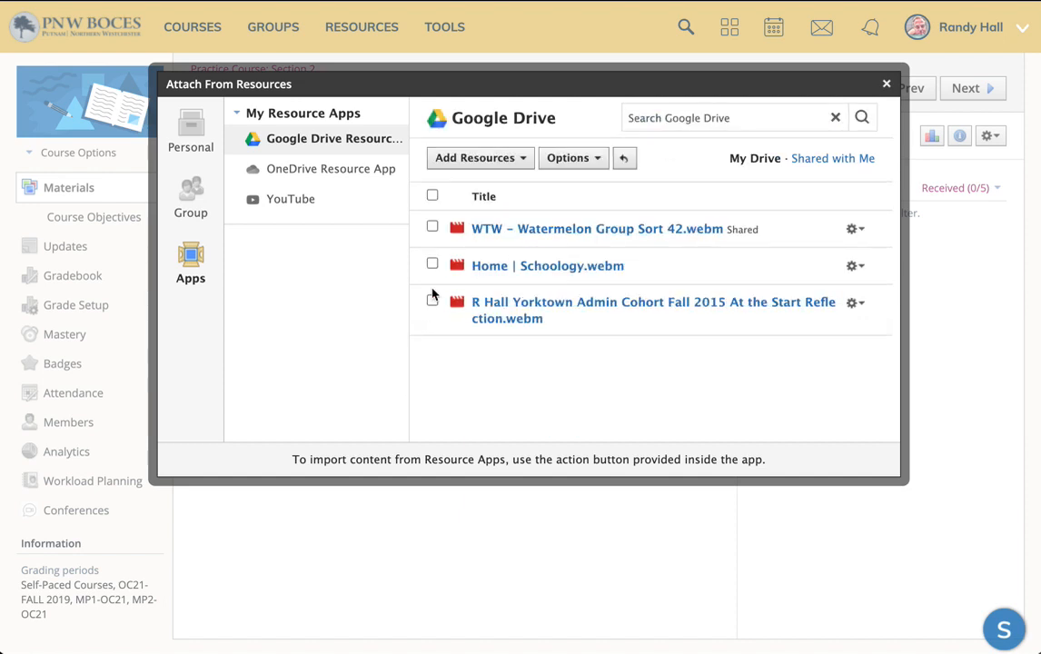
Step: Import the WTW - Watermelon Group Sort 42.webm video into the assignment as a link and save the changes
click(433, 228)
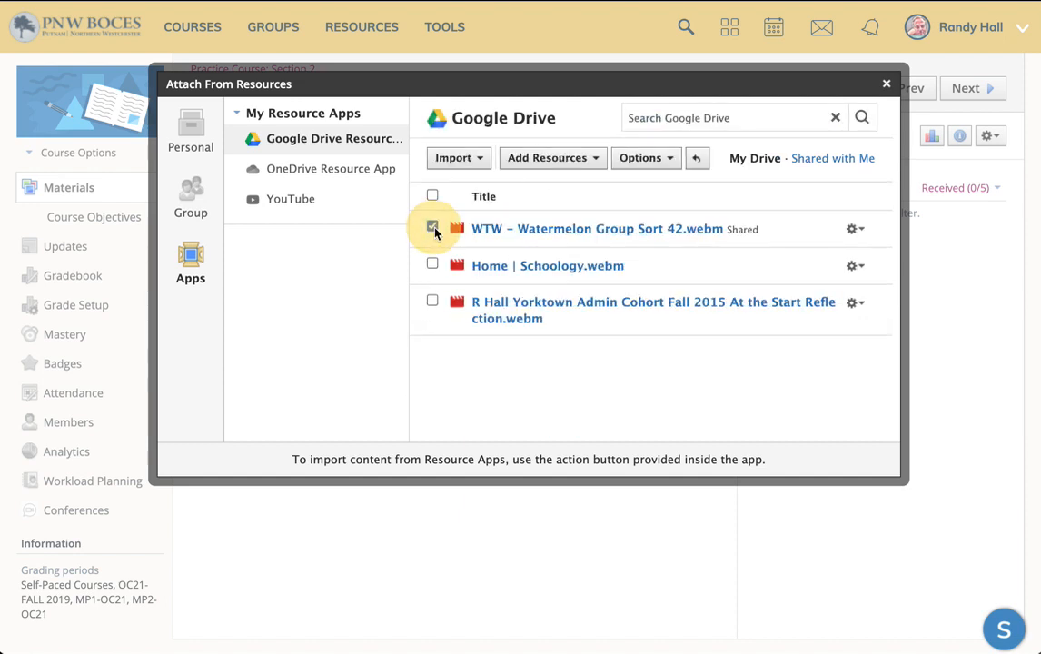
click(464, 159)
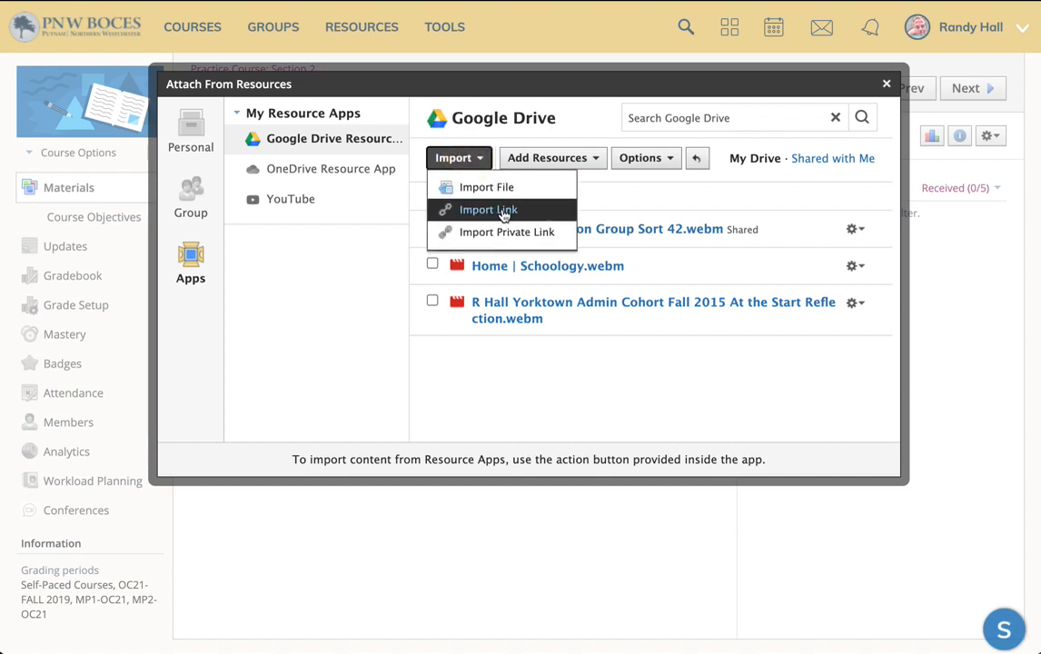
click(503, 212)
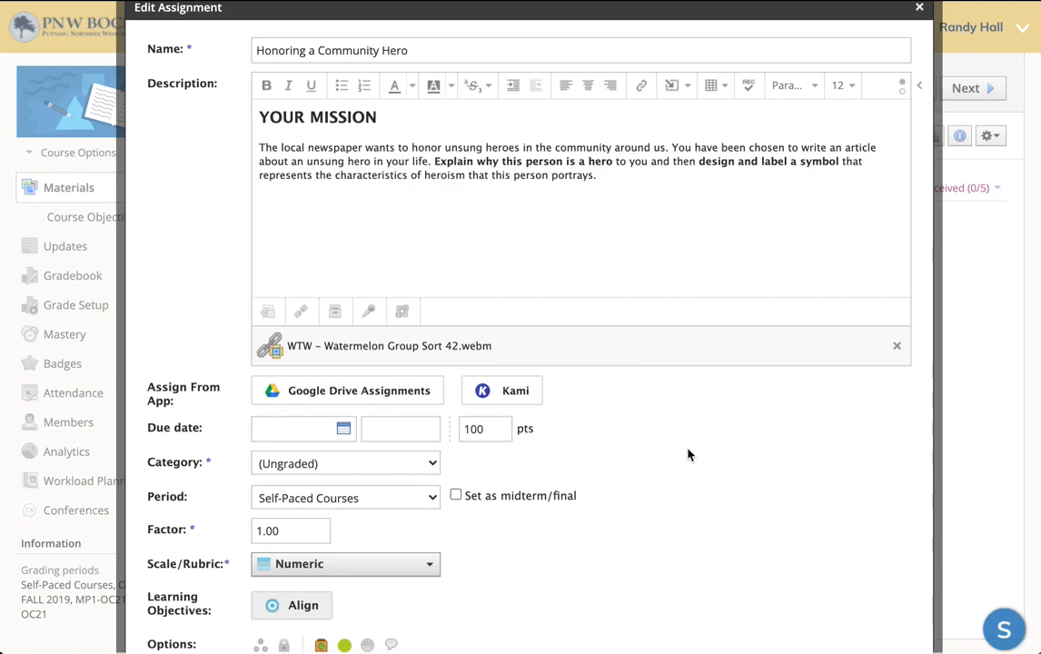
scroll(688, 454, down, 3)
click(497, 589)
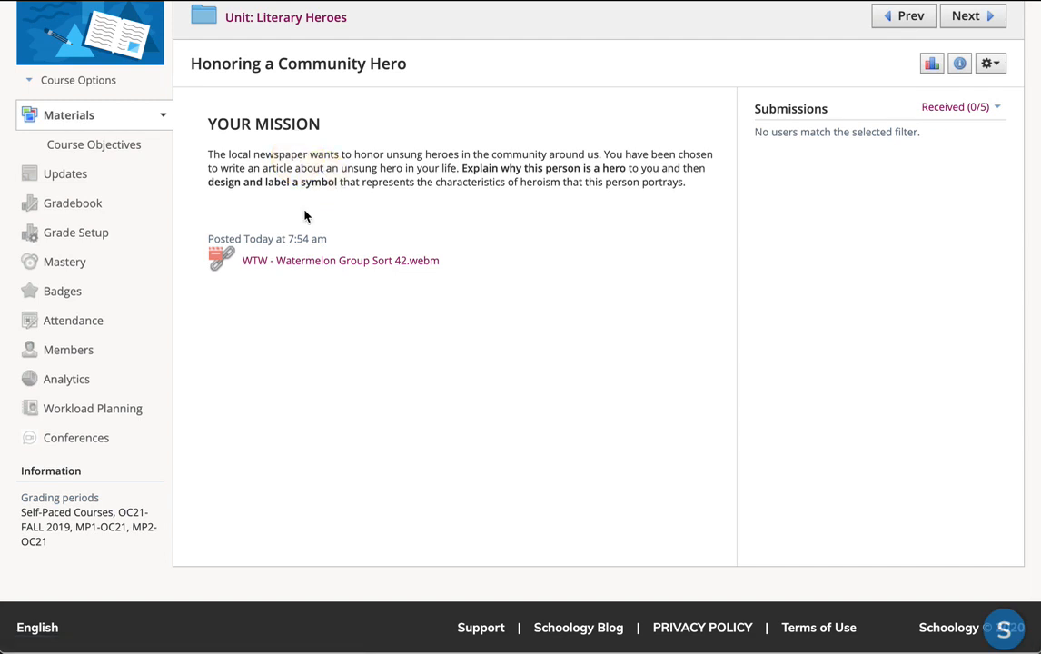
Step: Open the attached video preview, then return to the Literary Heroes unit
click(305, 262)
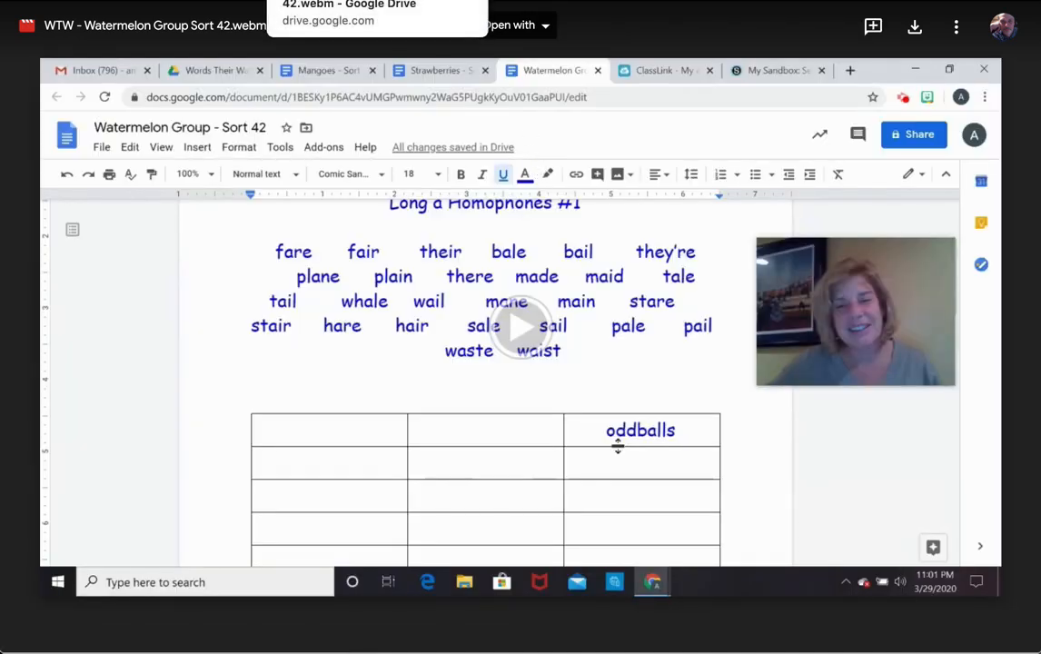
click(141, 17)
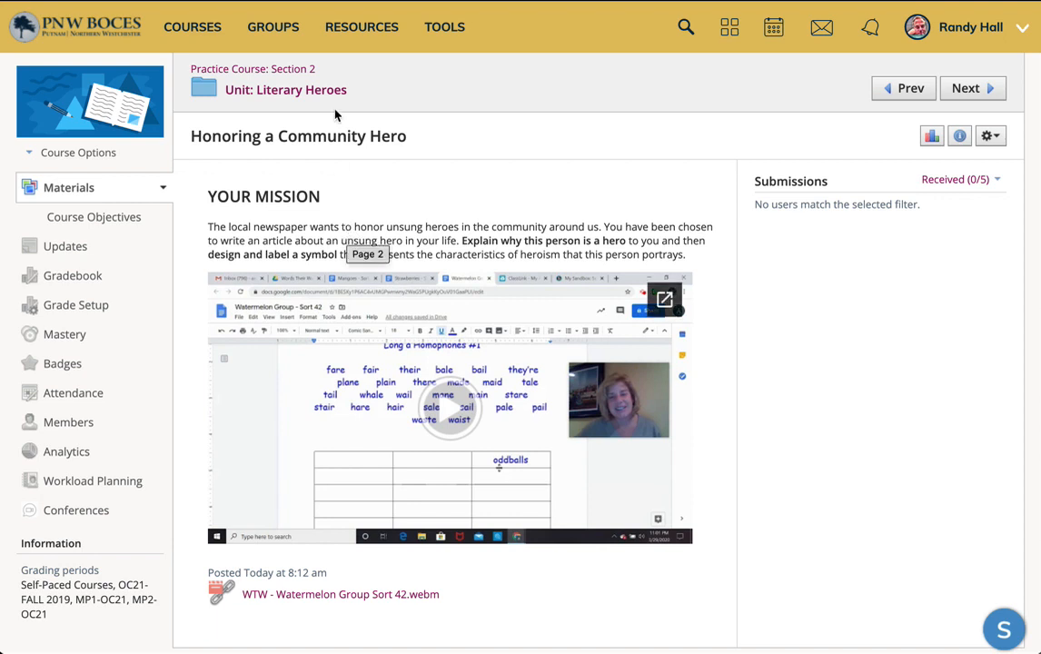
click(305, 90)
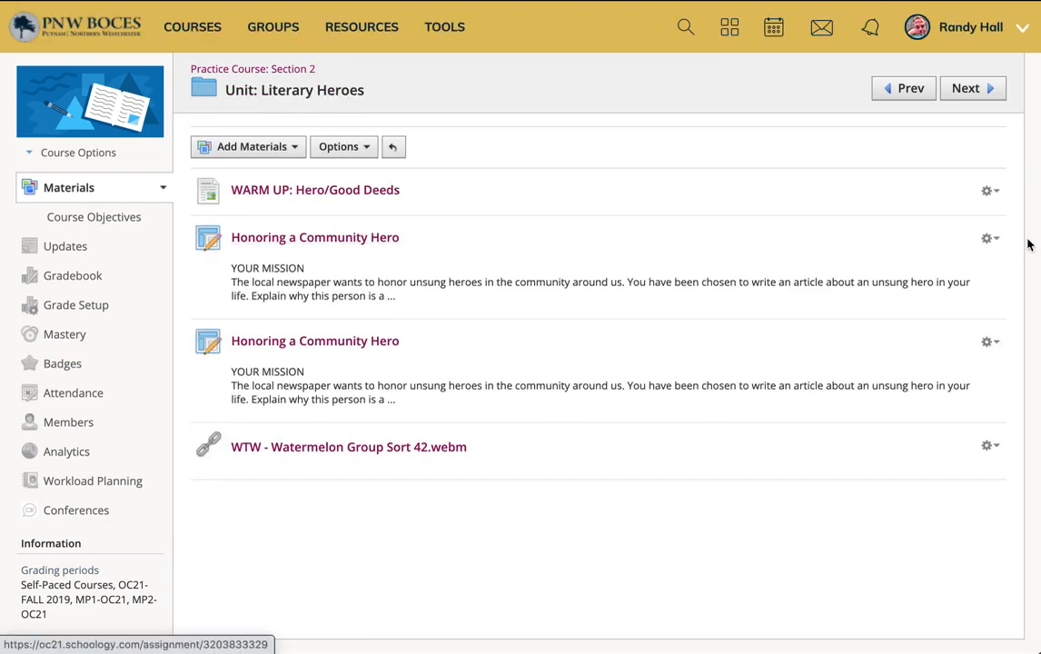
Step: Edit the first Honoring a Community Hero assignment and open the Google Drive Resource App from the description's Insert Content options
click(989, 238)
click(909, 264)
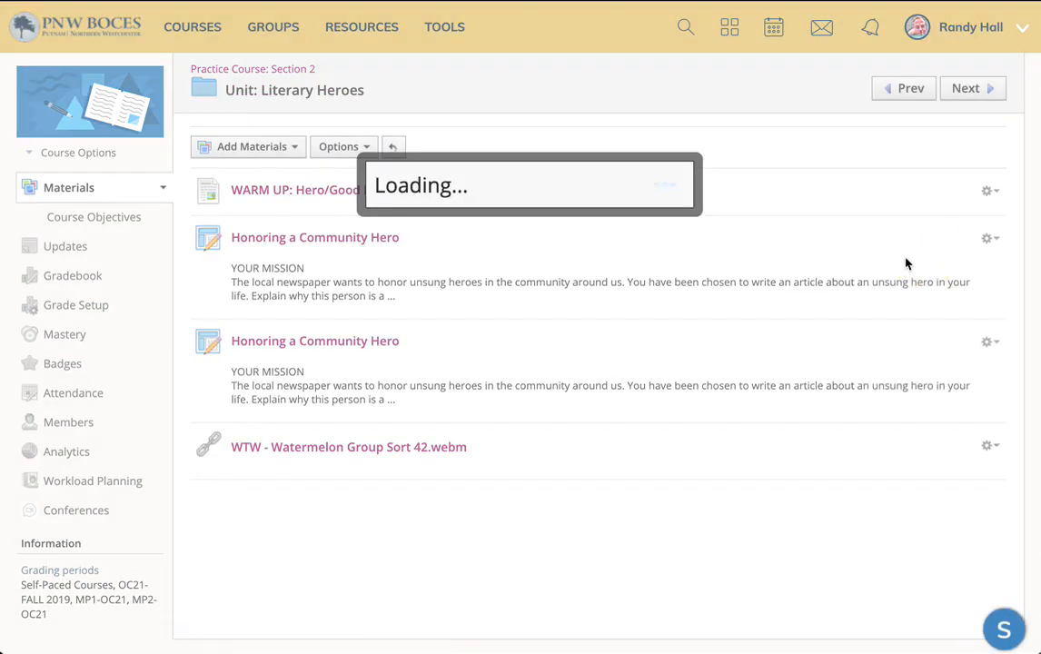
click(273, 197)
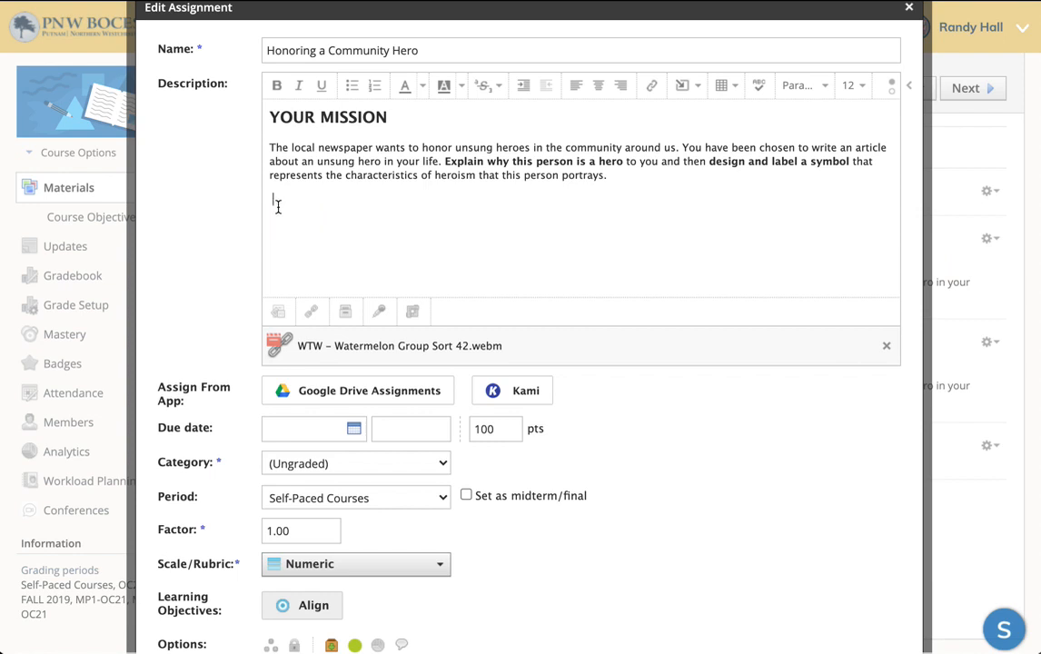
click(693, 89)
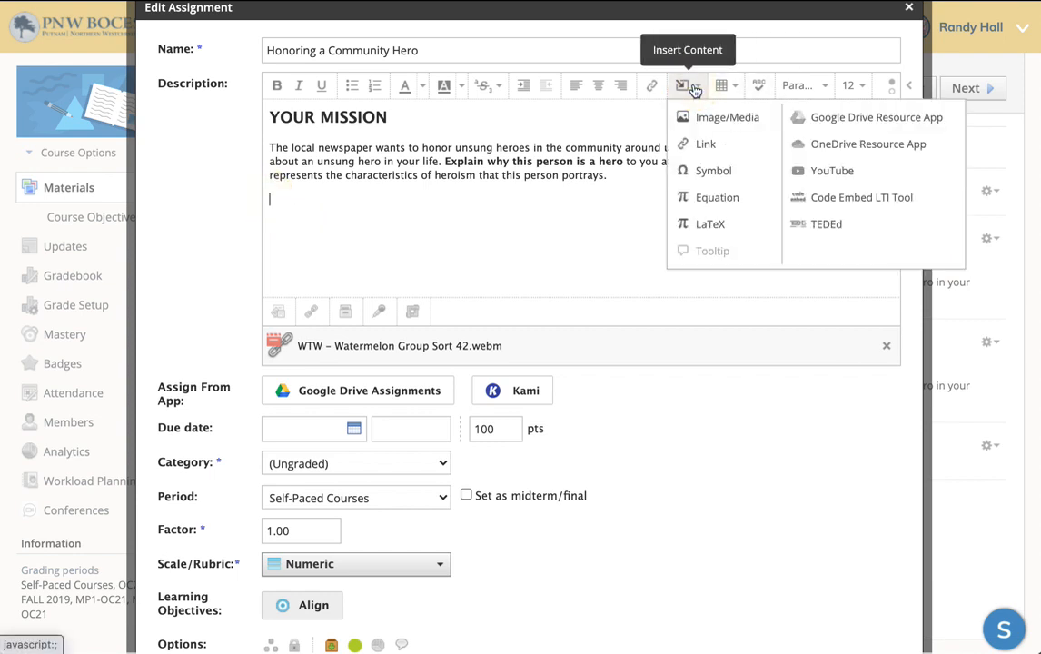
click(871, 119)
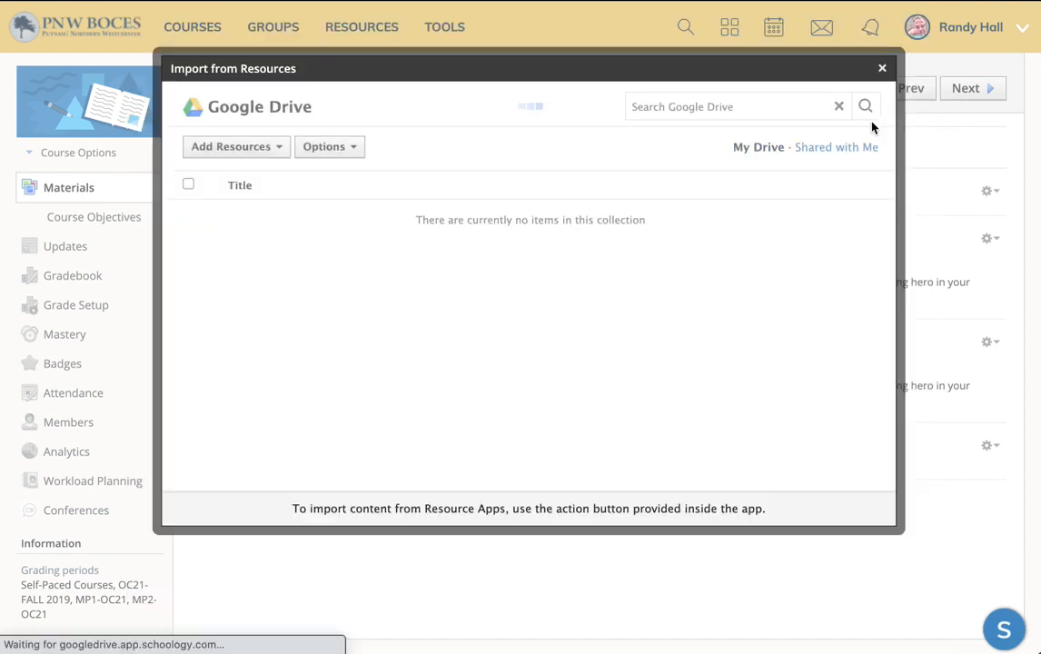
Step: Search Google Drive for screencastify and open the Screencastify folder
click(660, 108)
text(screencastify)
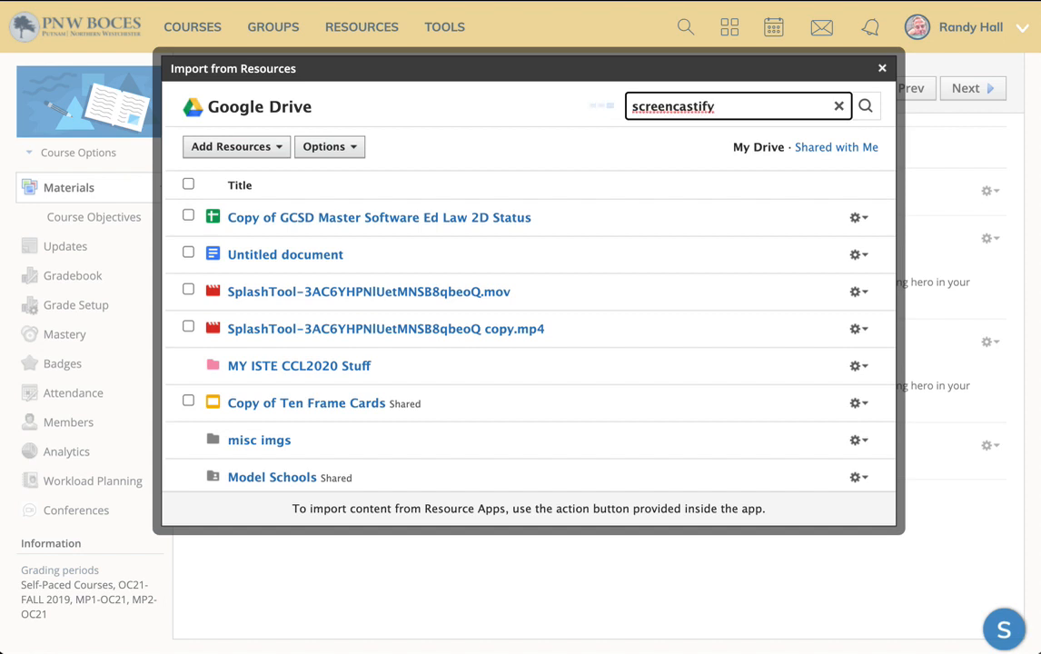
click(297, 221)
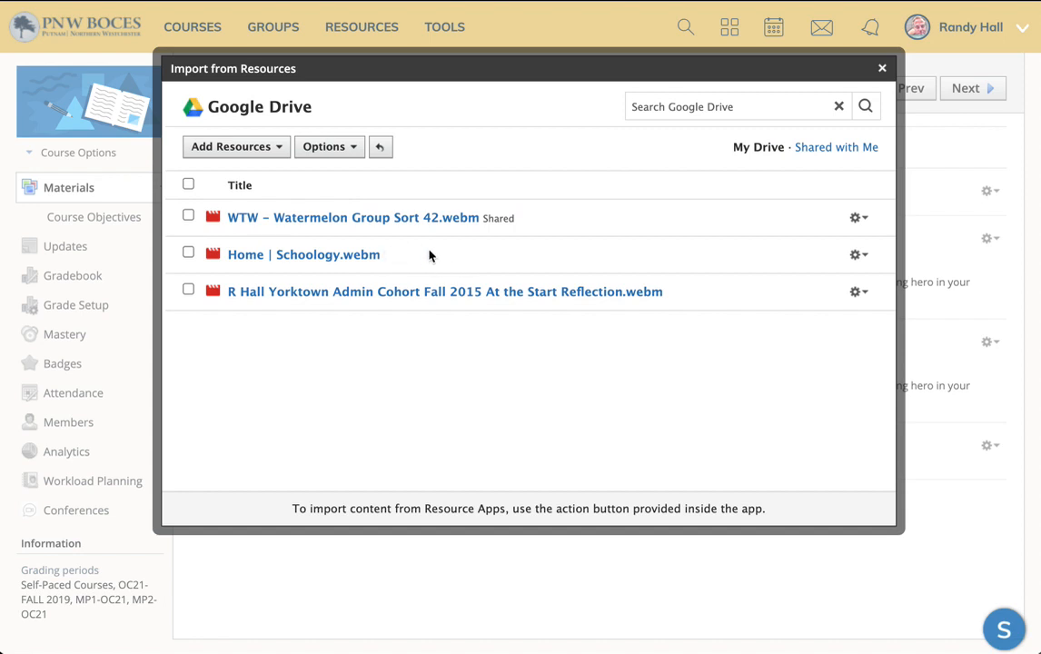
Step: Open Home | Schoology.webm in Google Drive, set its link sharing to Anyone with the link, and close the window
click(309, 254)
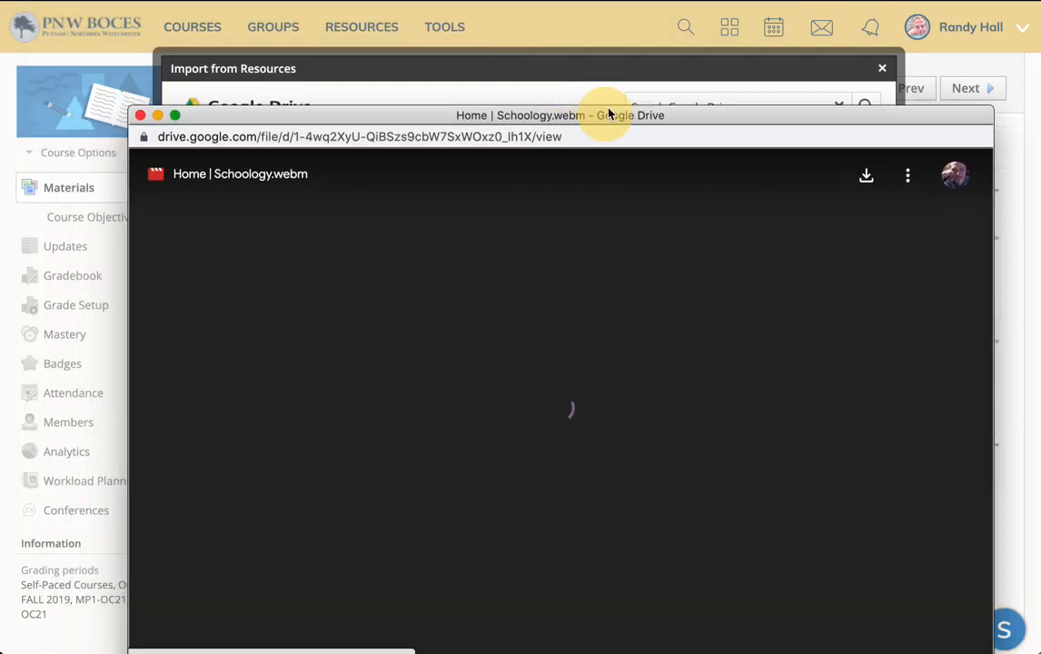
drag(609, 109, 550, 44)
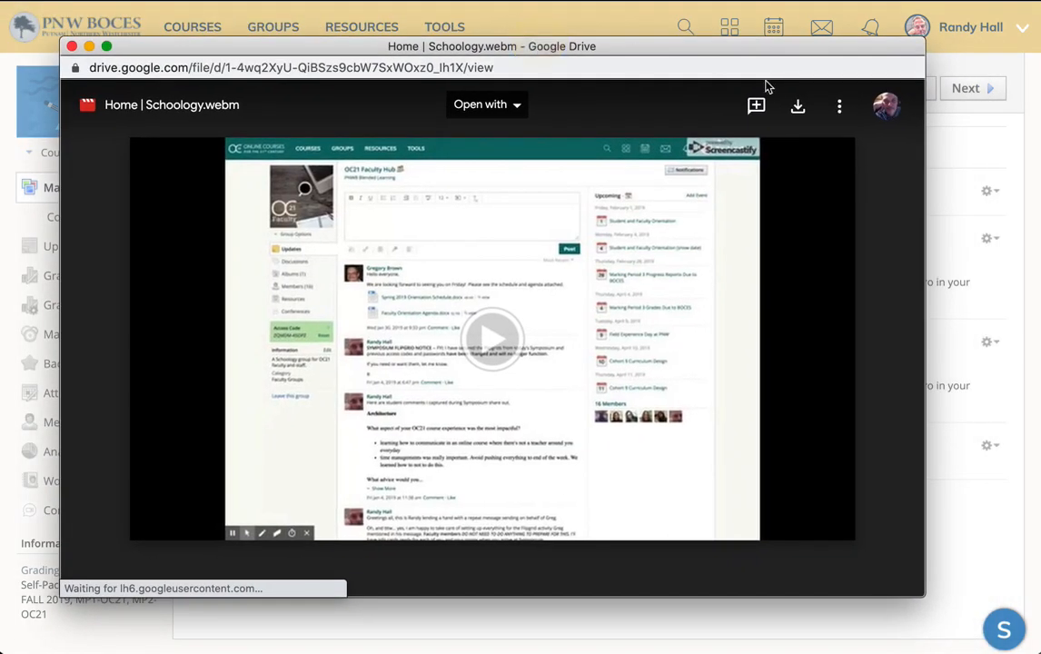
click(837, 109)
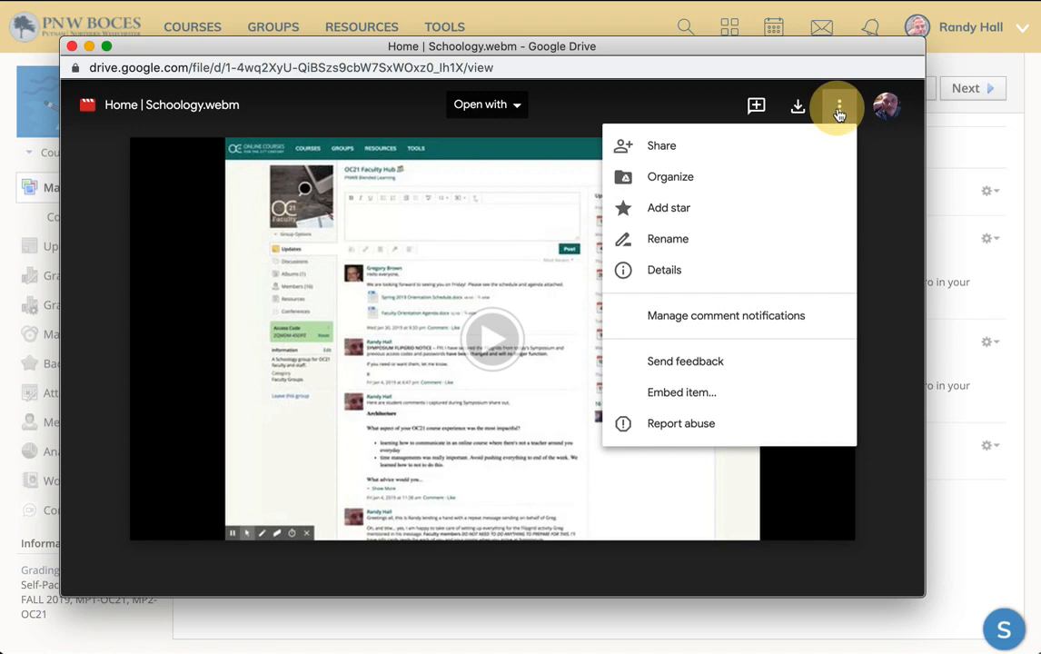
click(673, 153)
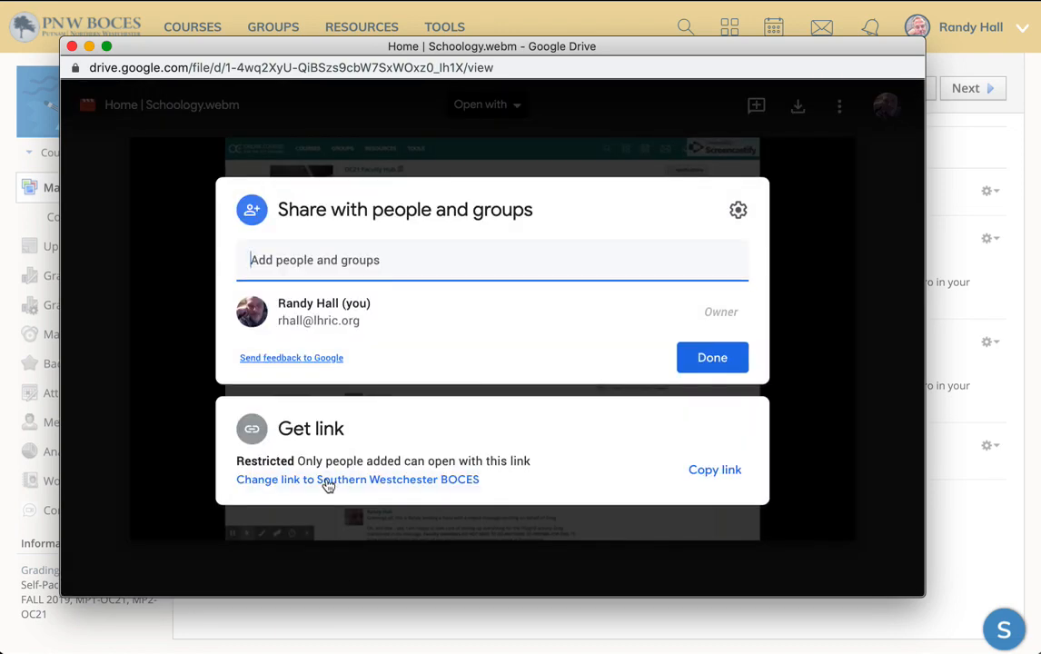
click(327, 483)
click(367, 394)
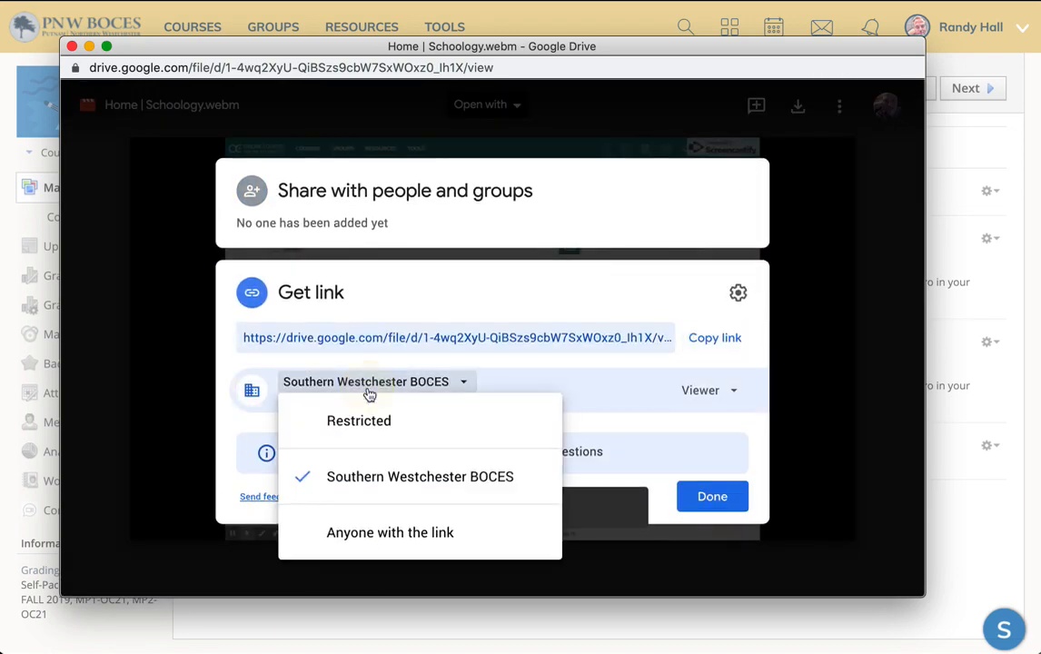
click(382, 531)
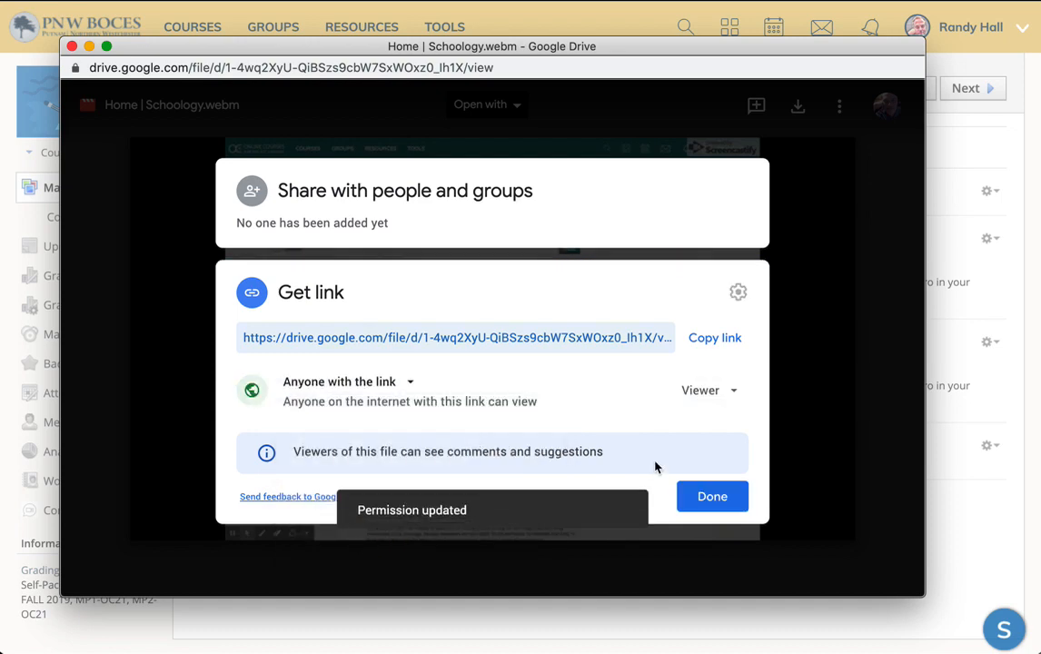
click(712, 497)
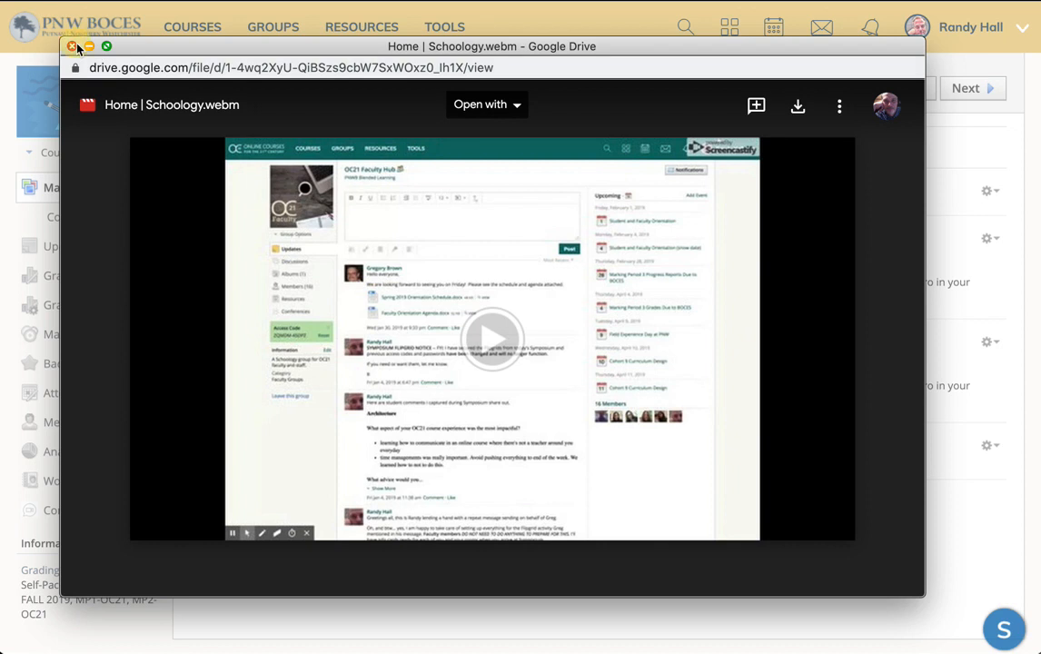
click(73, 47)
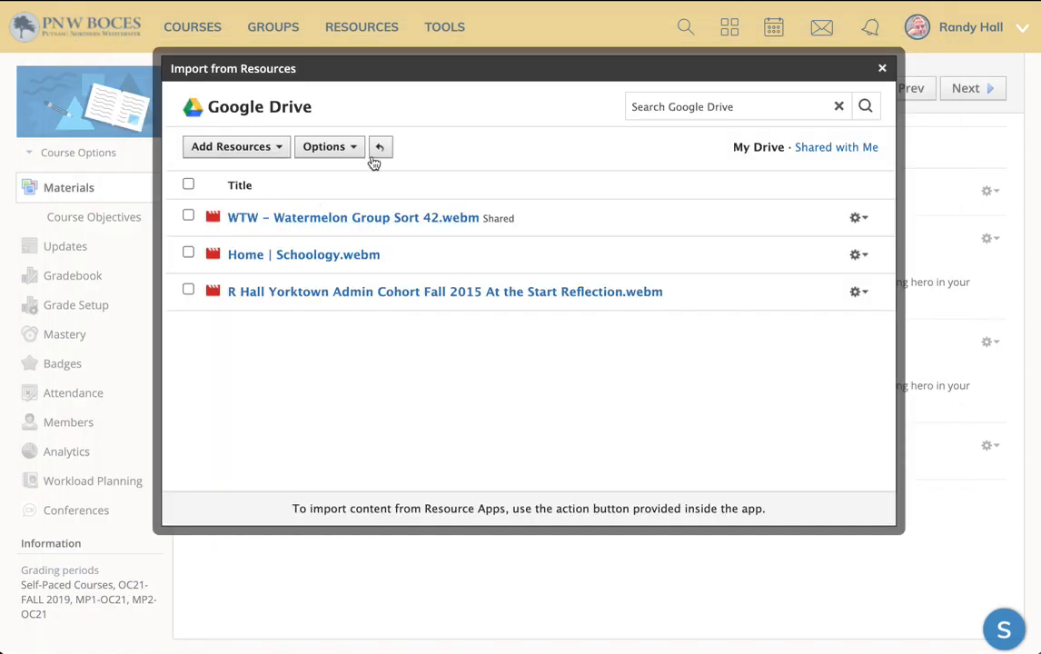
Step: Import Home | Schoology.webm into the assignment description as an embed
click(189, 253)
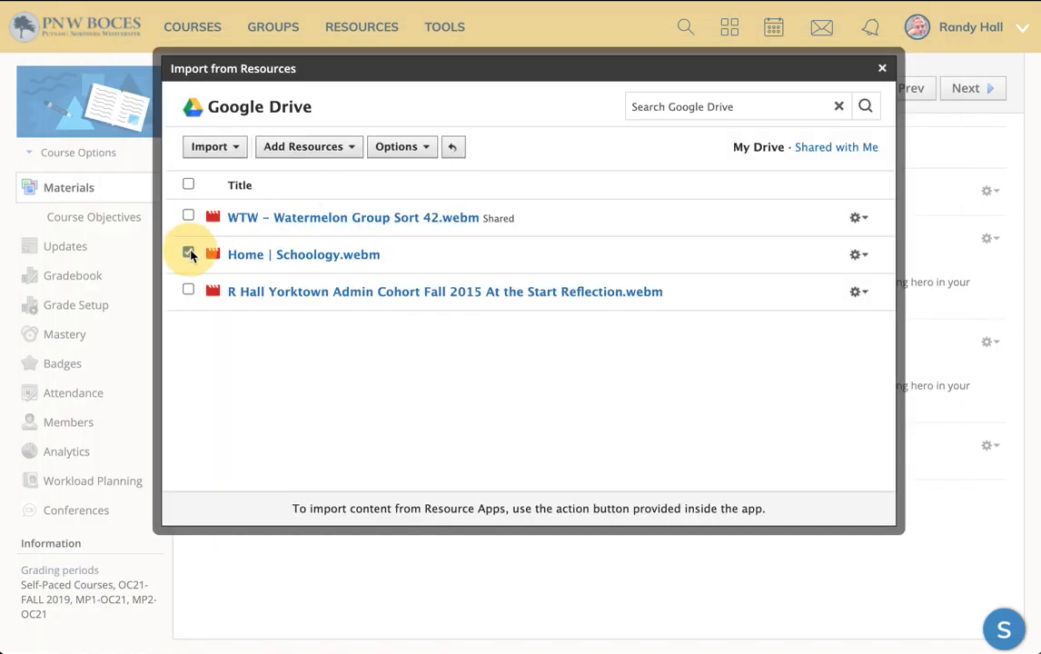
click(232, 152)
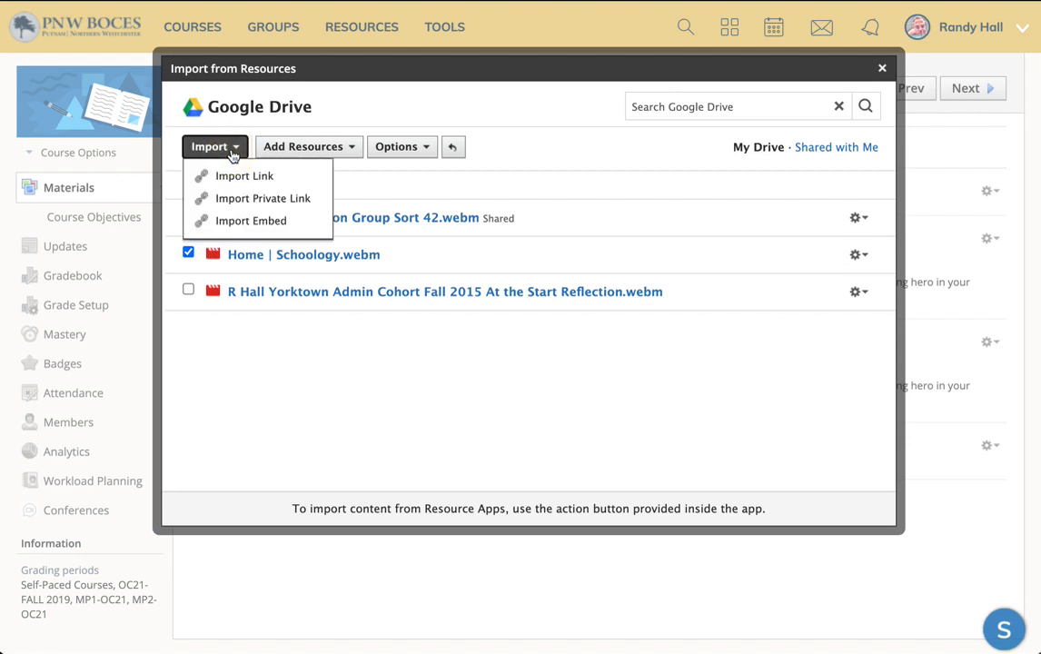
click(285, 221)
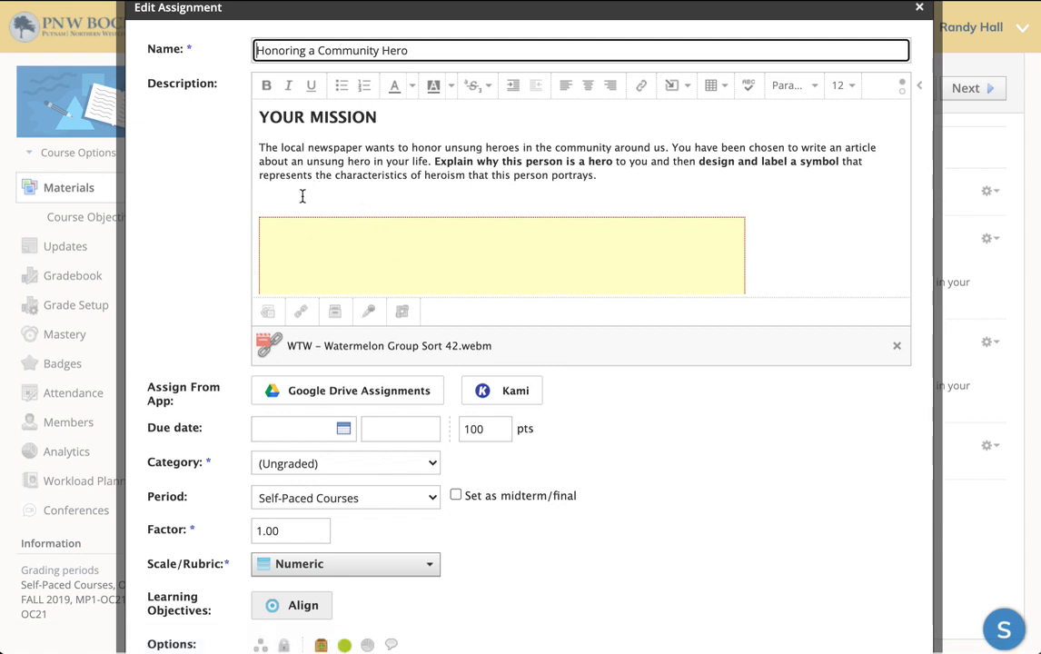
Step: Save the assignment changes with the embedded video
click(302, 196)
scroll(344, 228, down, 3)
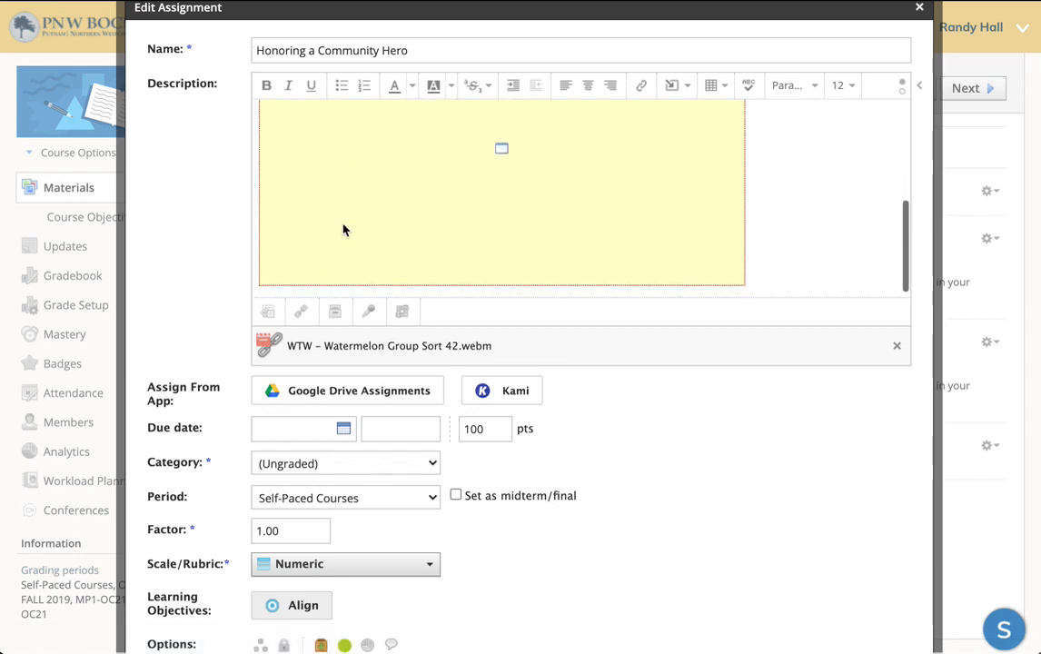
scroll(570, 416, down, 2)
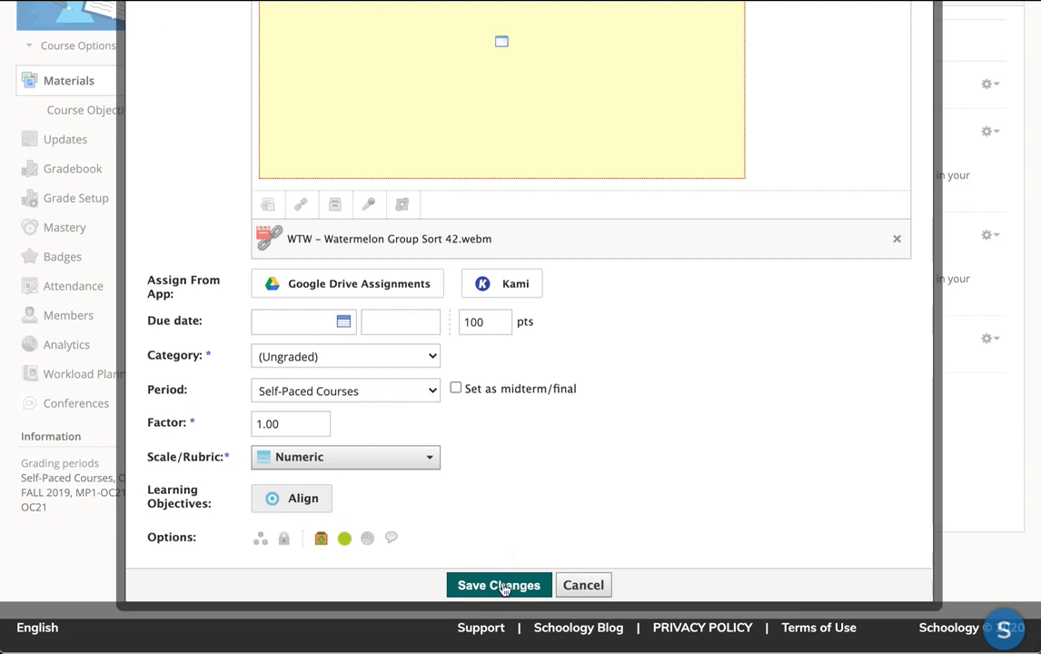
click(498, 586)
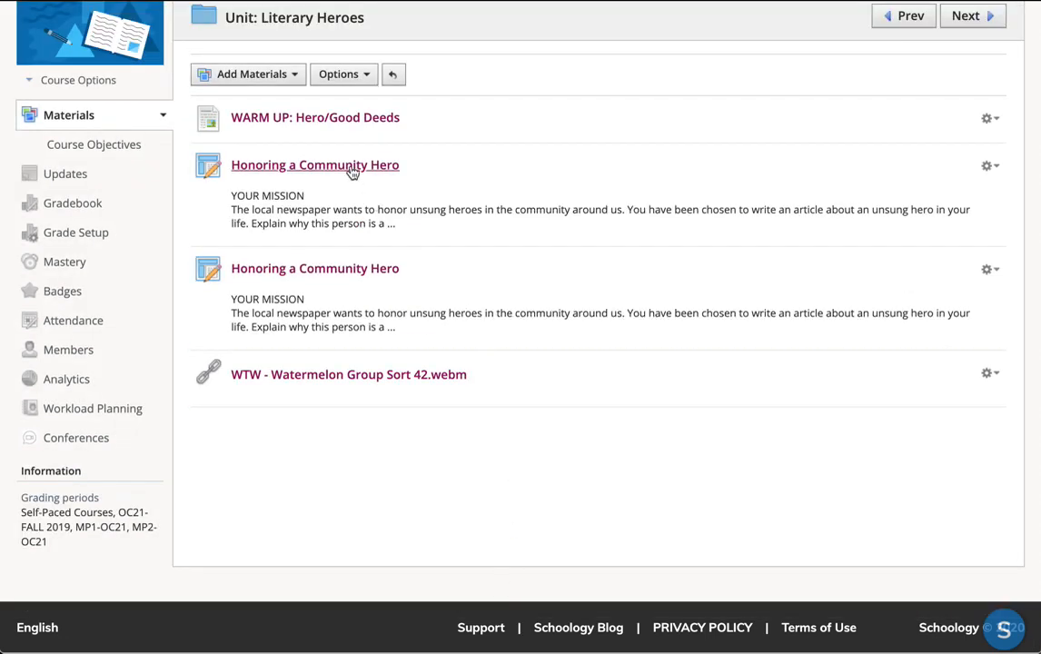
Step: Open the Honoring a Community Hero assignment and start editing it
click(353, 172)
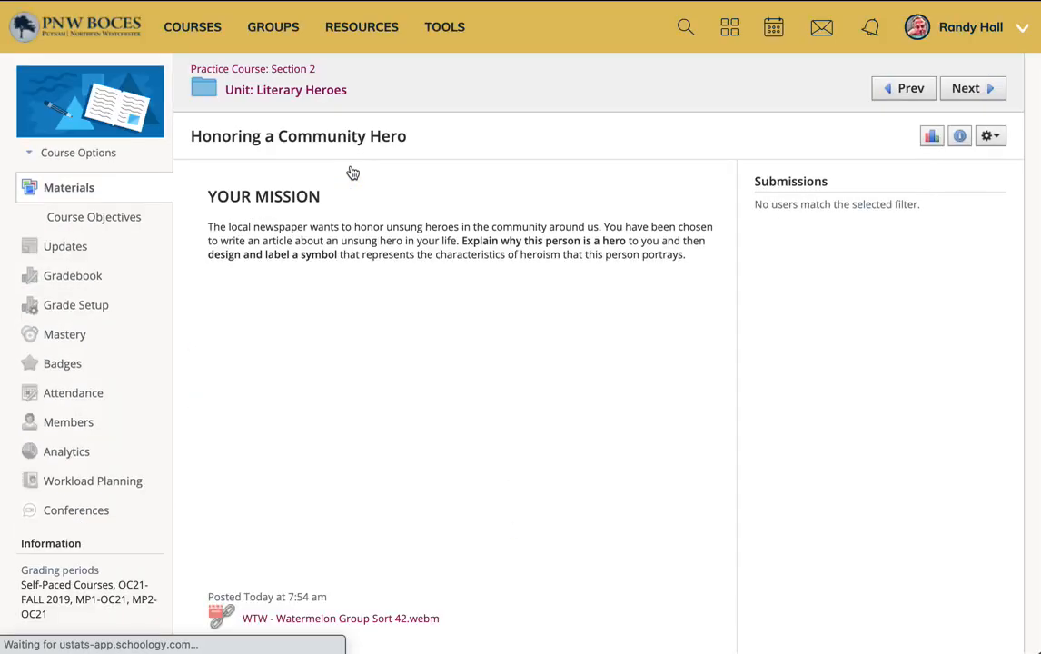
scroll(732, 294, down, 2)
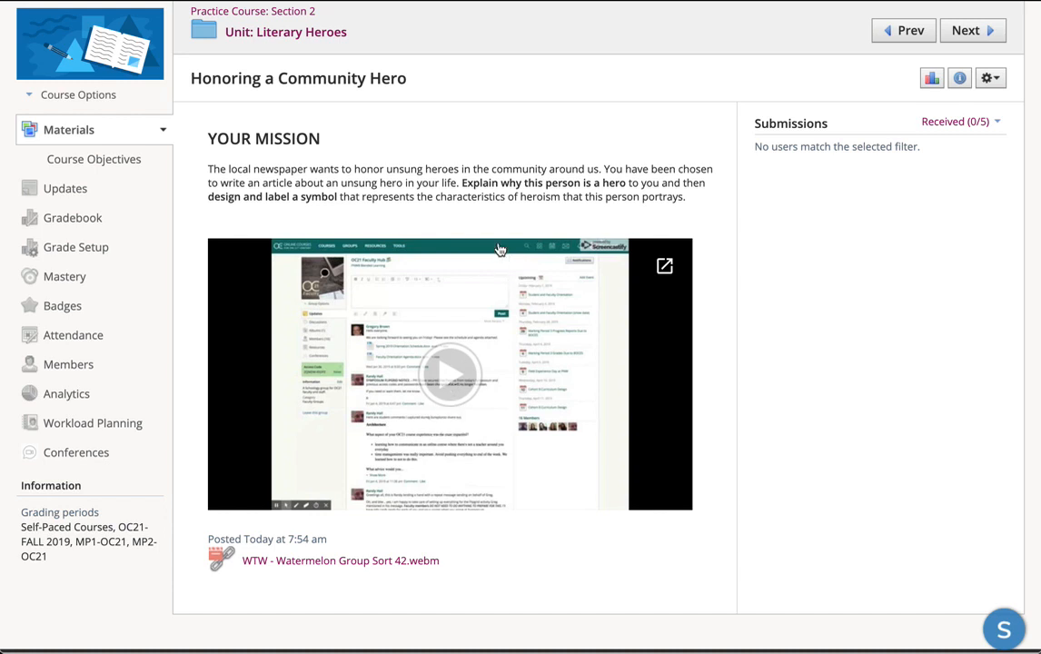
click(993, 78)
click(966, 105)
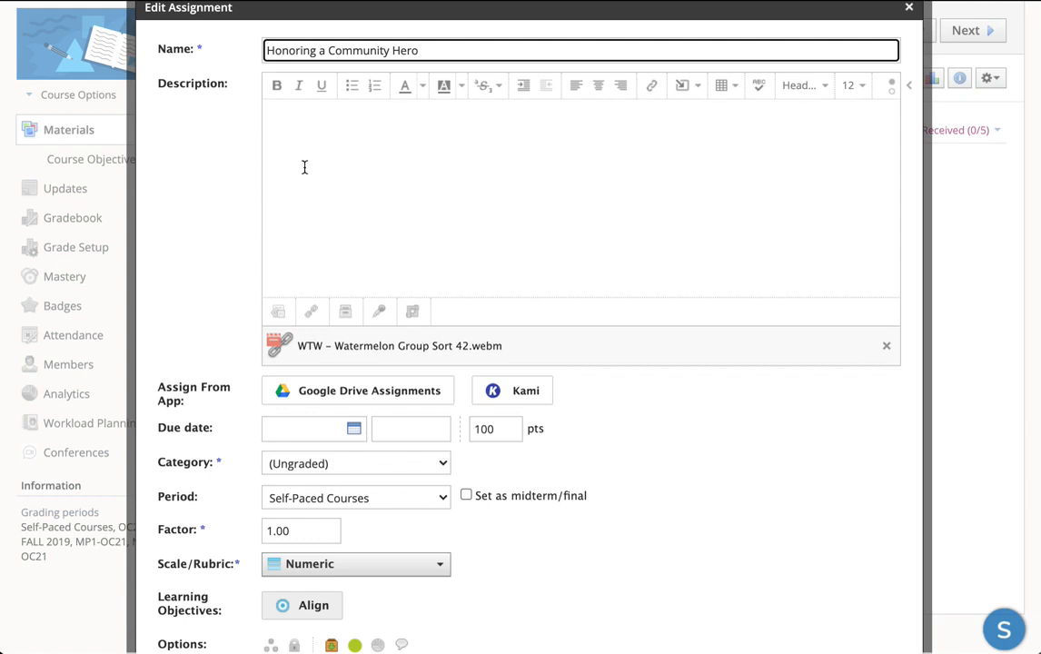
Step: Place the cursor in the description, open the Google Drive Resource App, and search it for screencastify
click(309, 153)
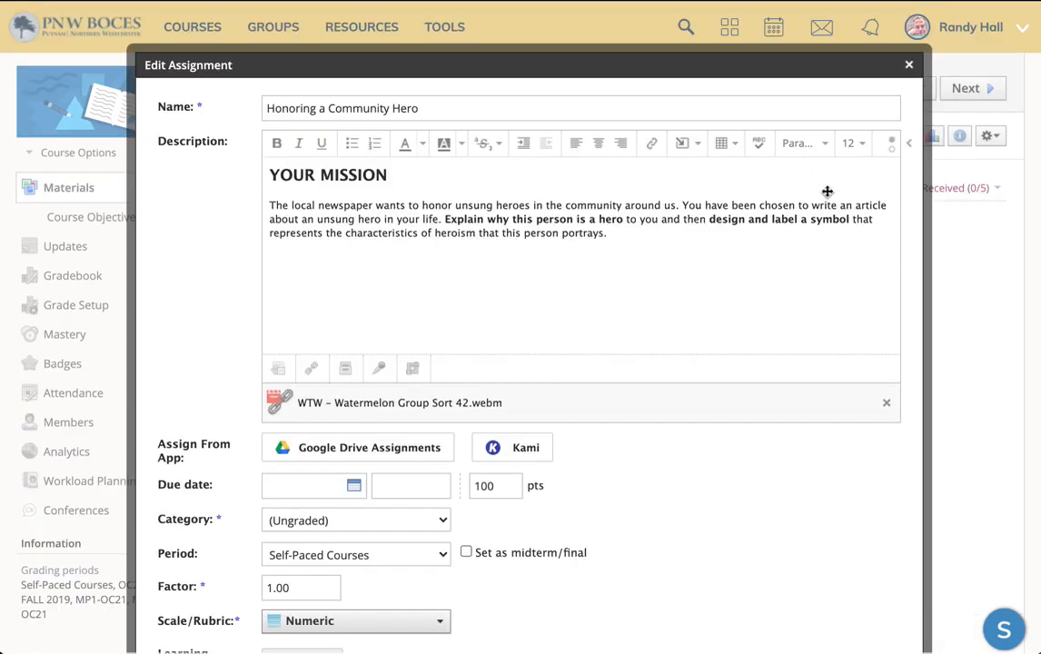
click(685, 147)
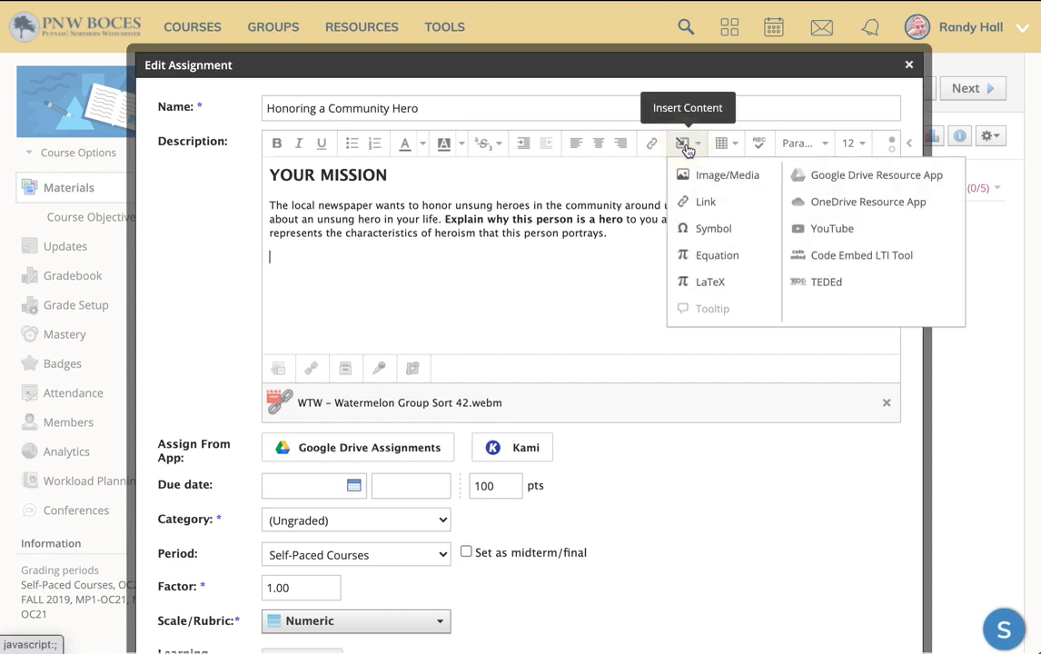
click(858, 176)
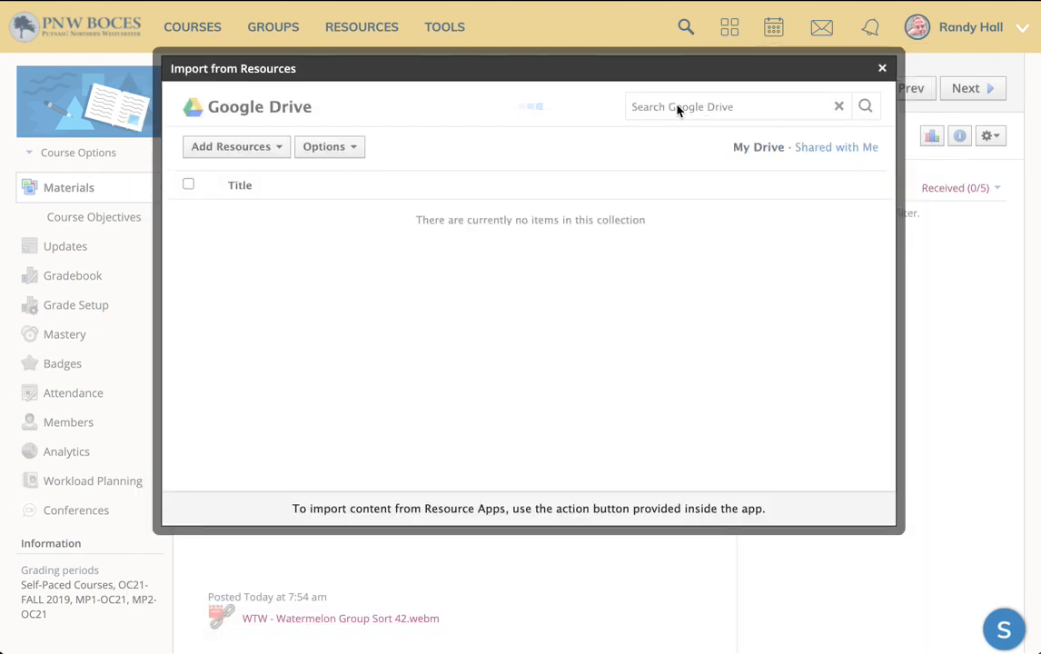
click(667, 103)
text(s)
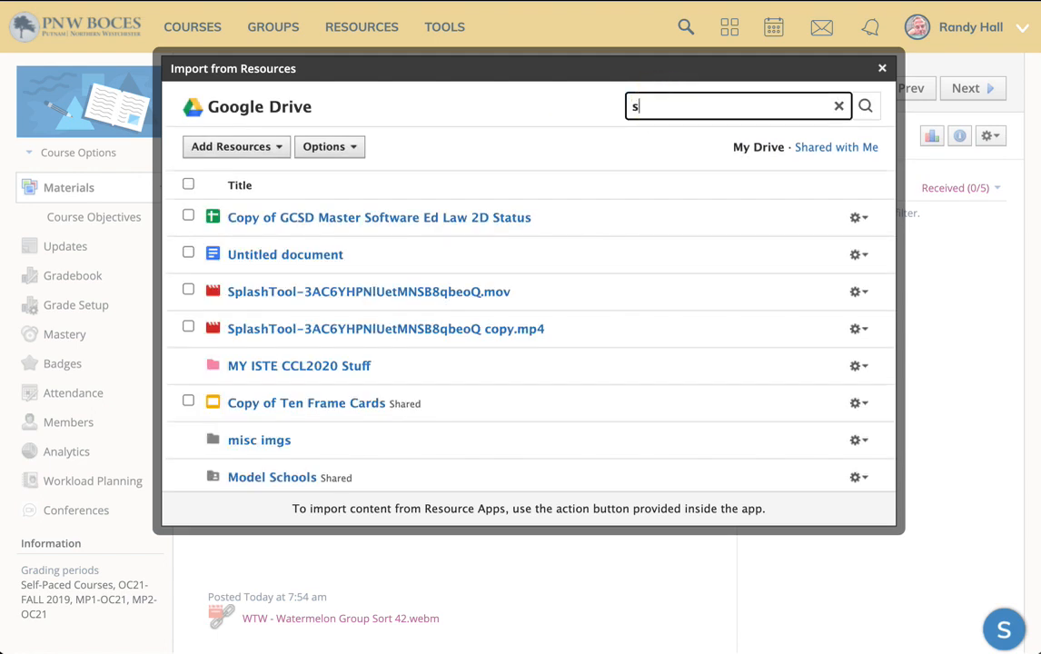
text(creencastify)
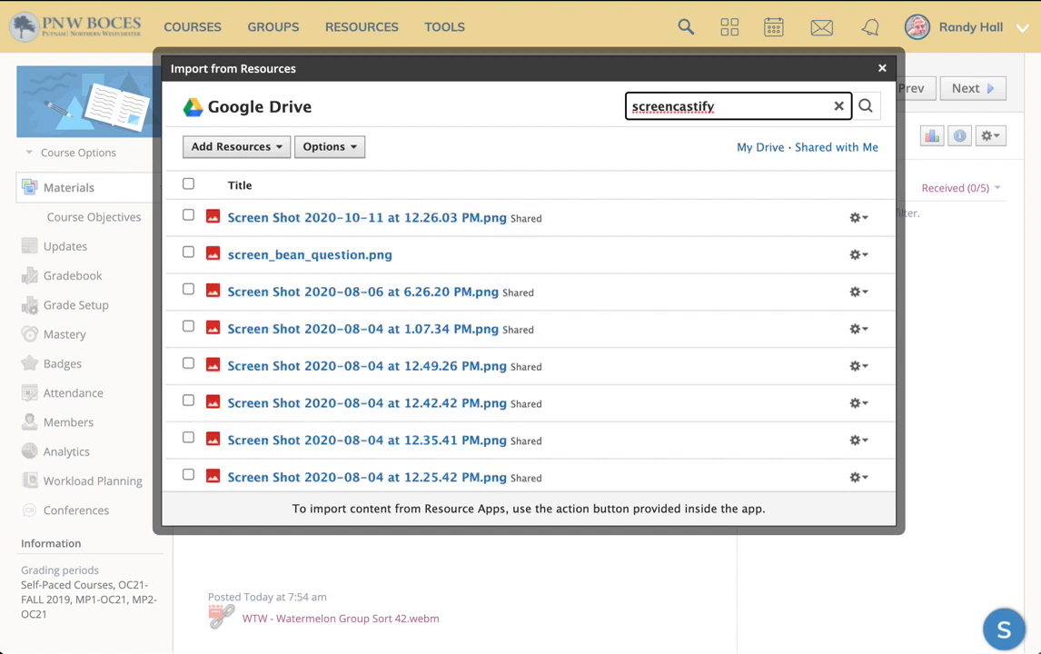
Step: Run the screencastify search in the Google Drive Resource App
click(866, 107)
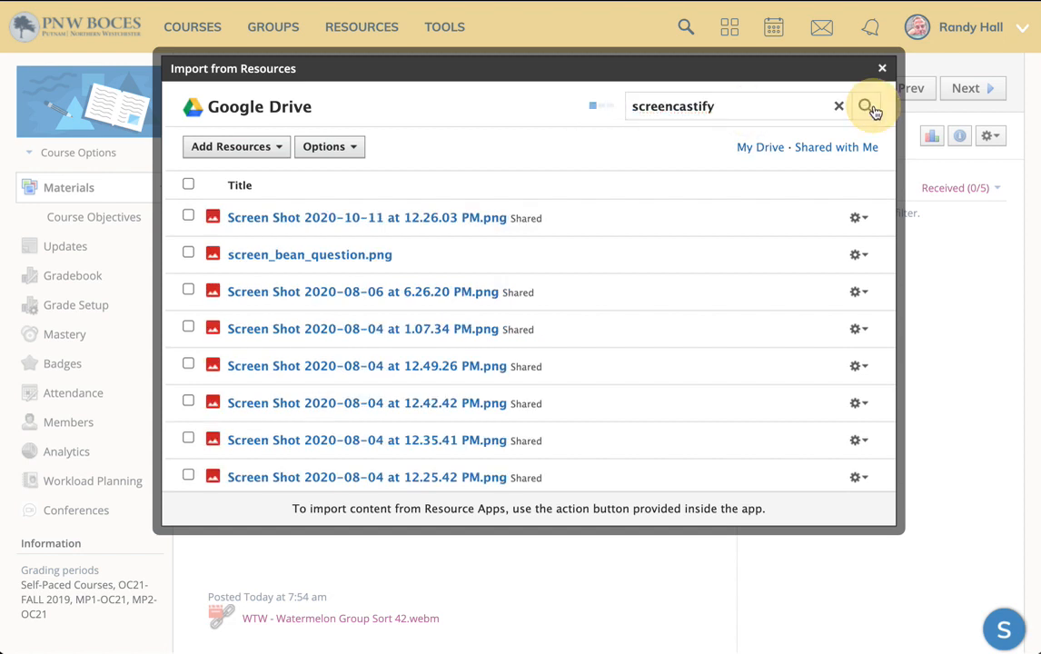
click(266, 224)
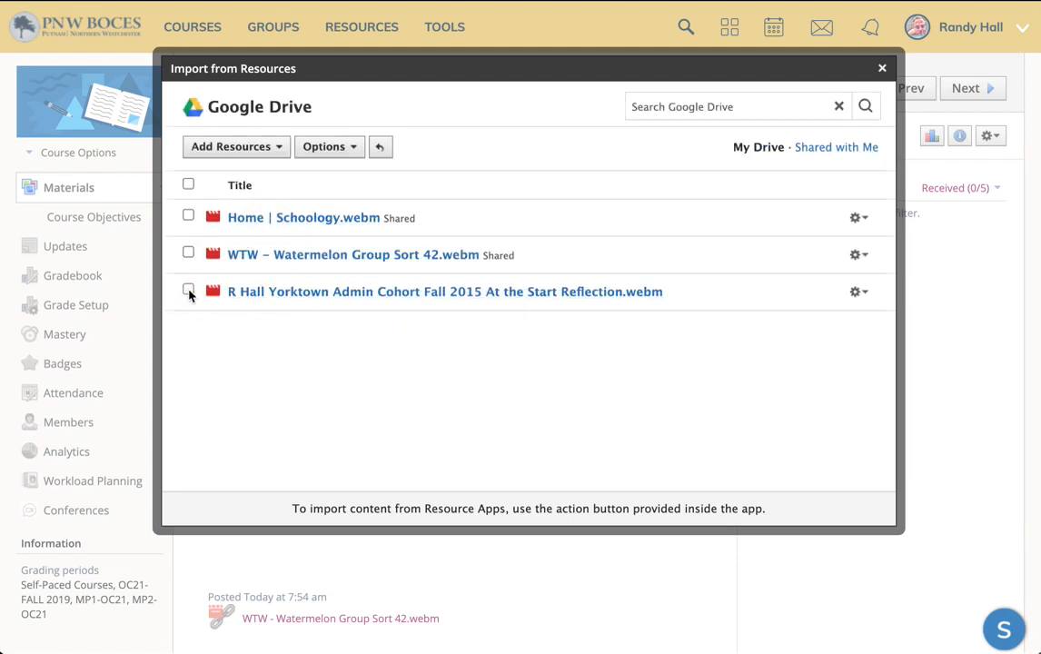
click(189, 291)
click(235, 149)
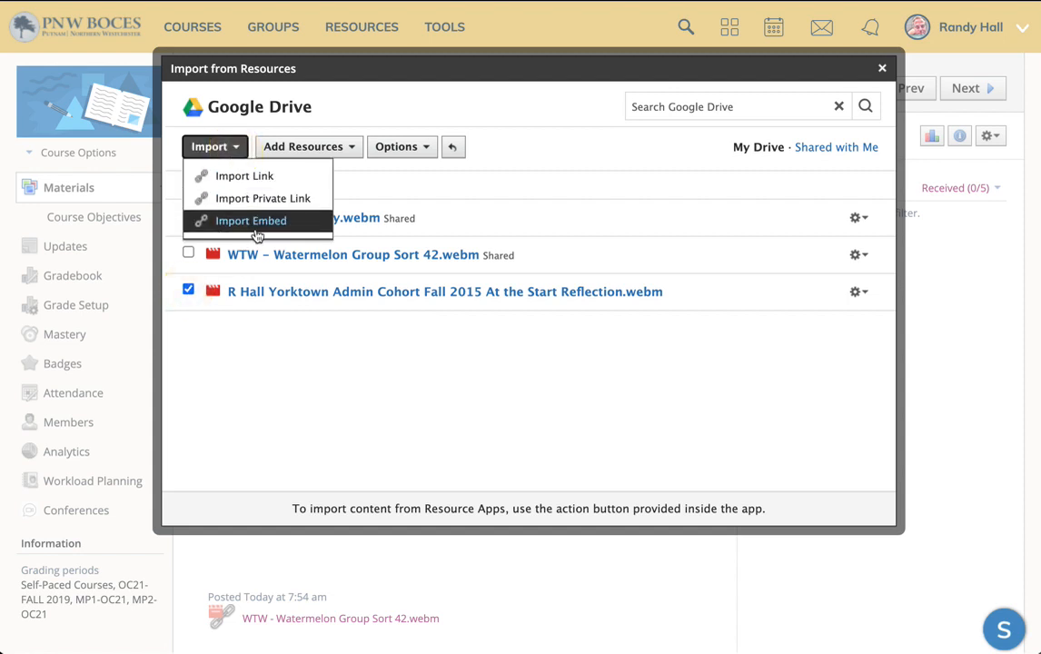
click(564, 142)
click(189, 293)
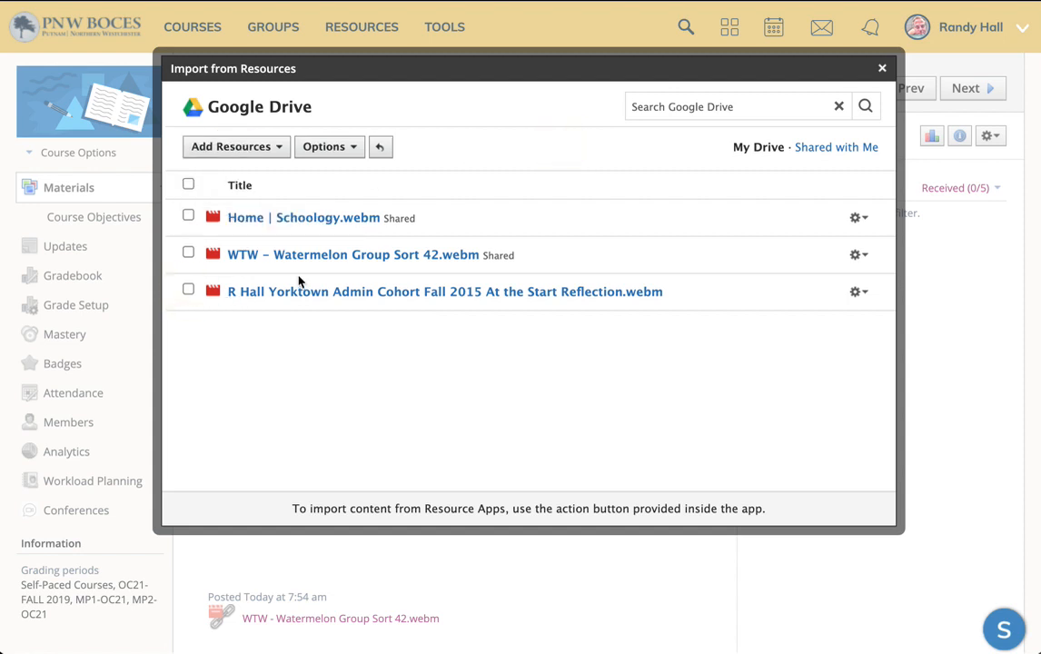
click(349, 296)
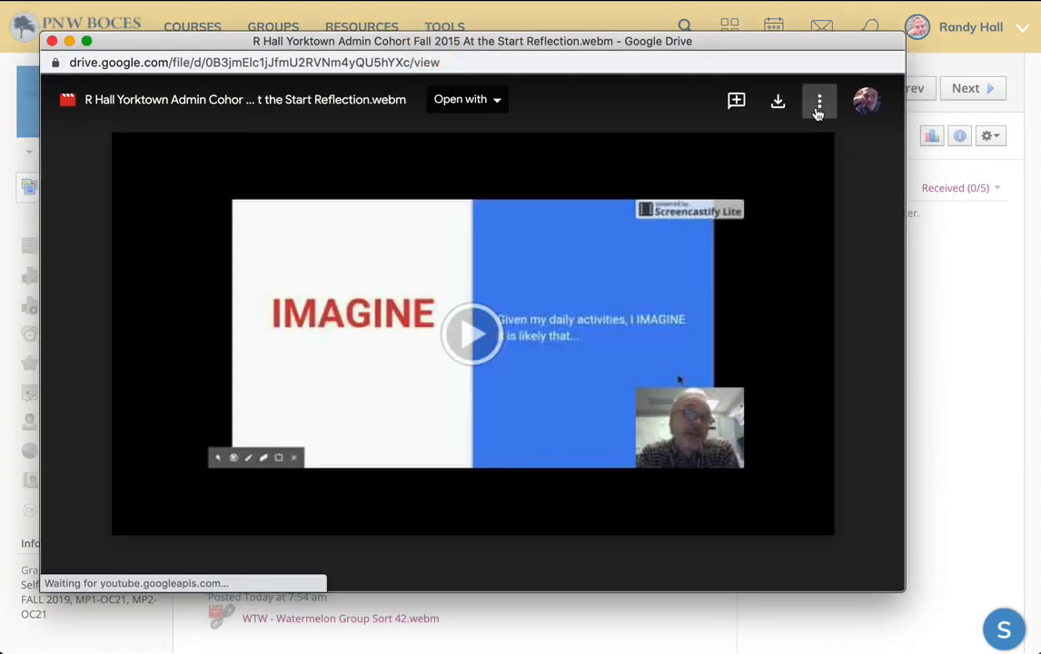
click(818, 101)
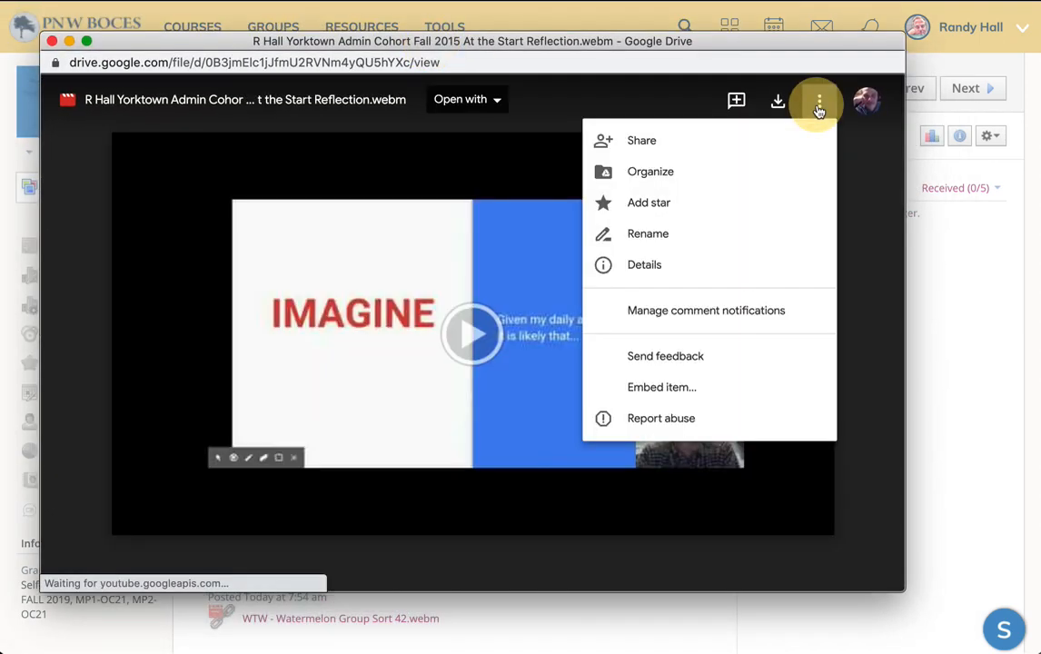
click(658, 149)
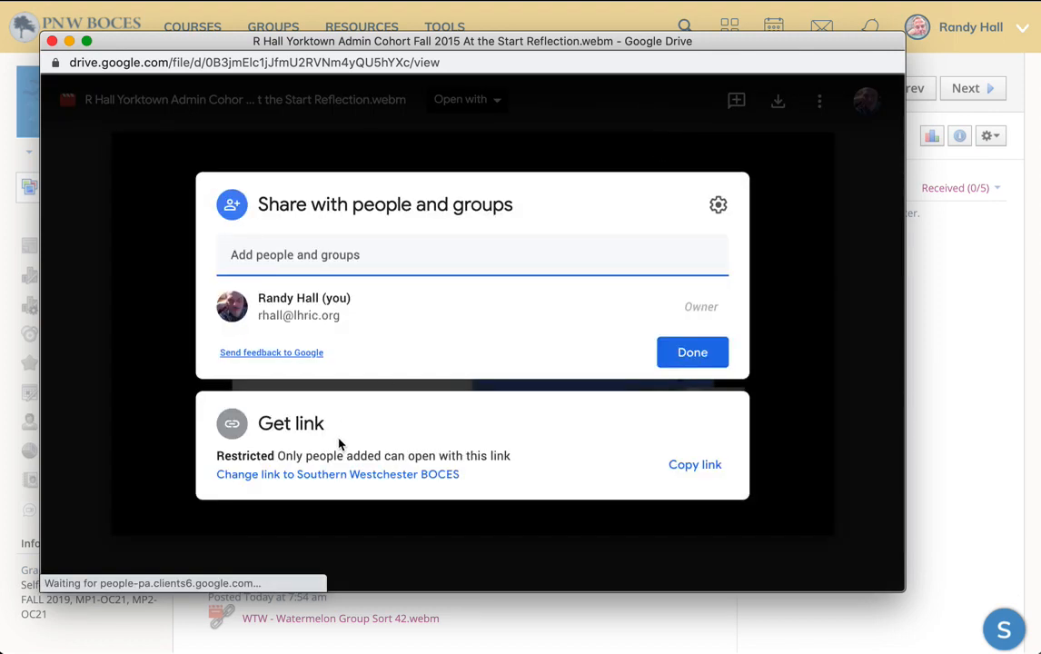
click(332, 475)
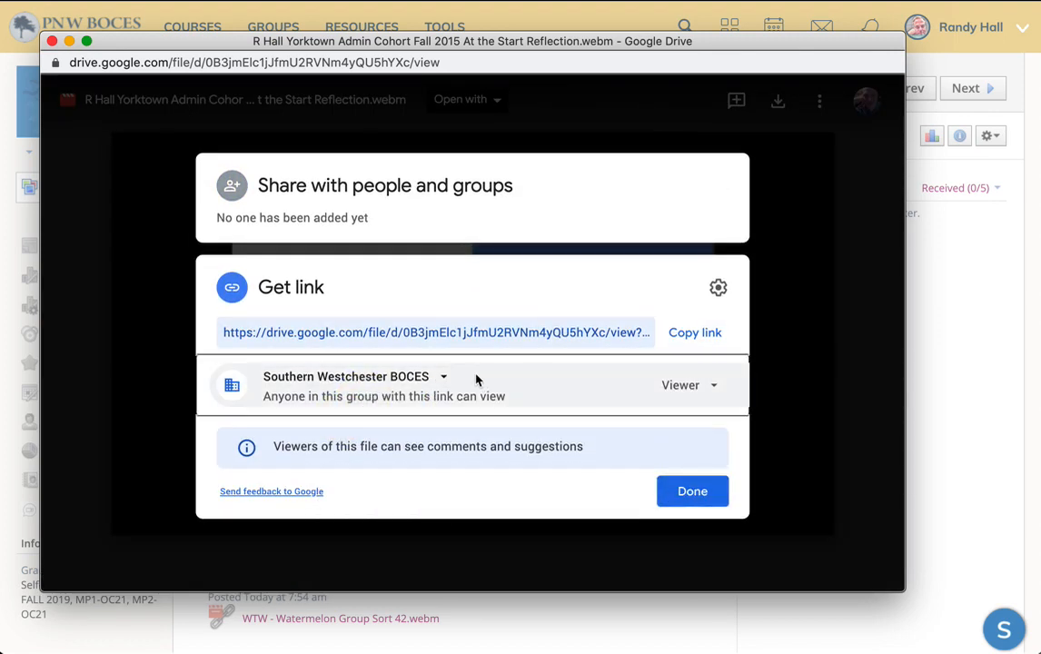
click(442, 382)
click(449, 528)
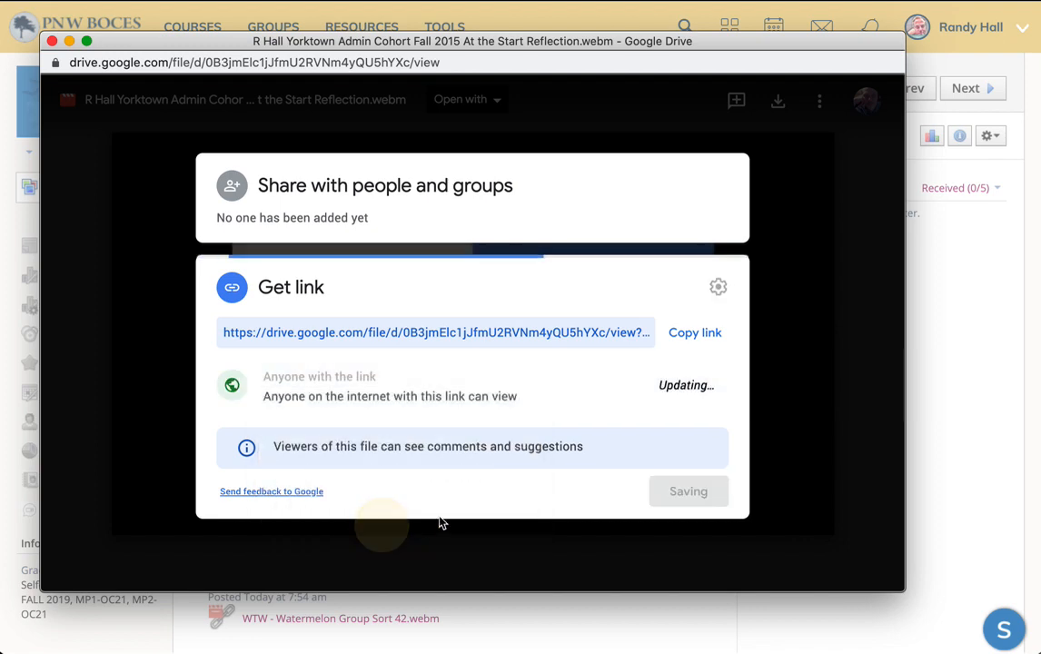
click(694, 493)
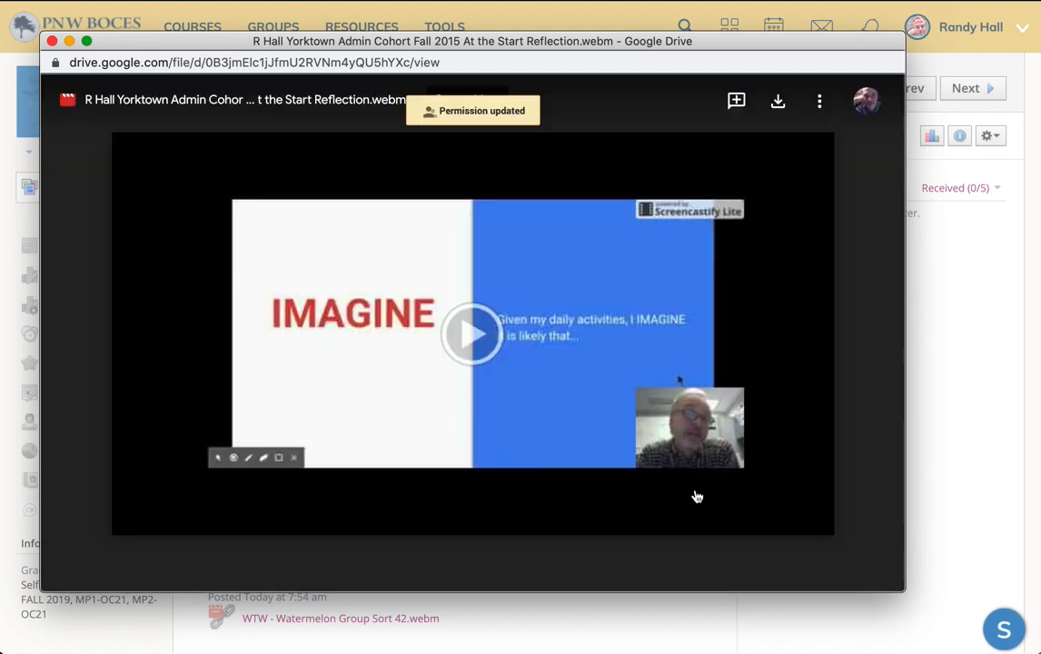
click(51, 42)
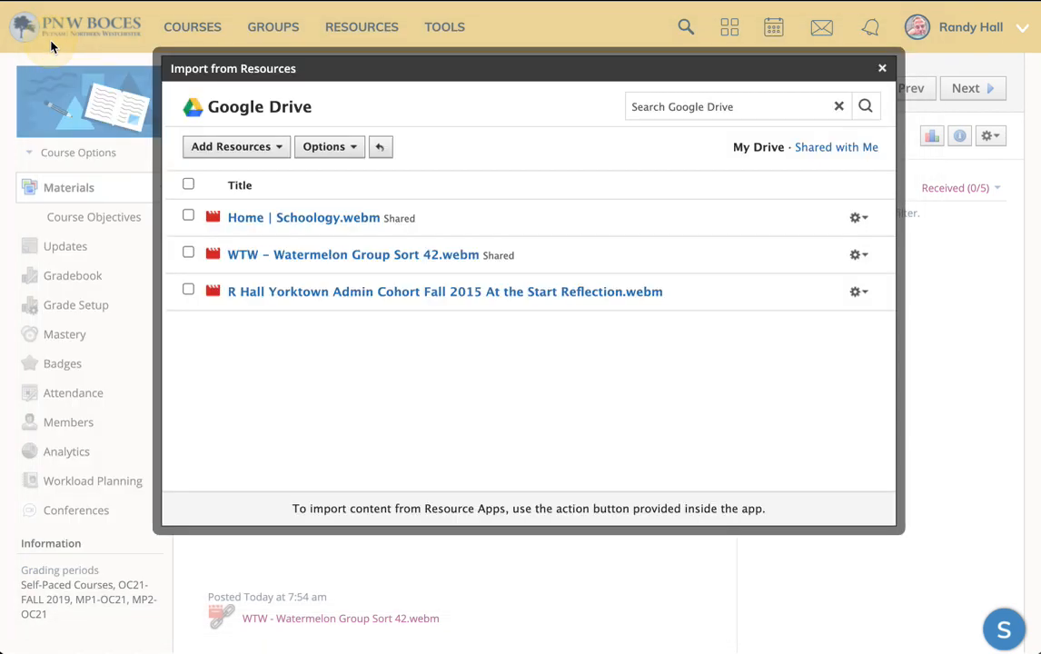
Step: Import the R Hall Yorktown Admin Cohort reflection webm into the assignment description as an embed
click(188, 290)
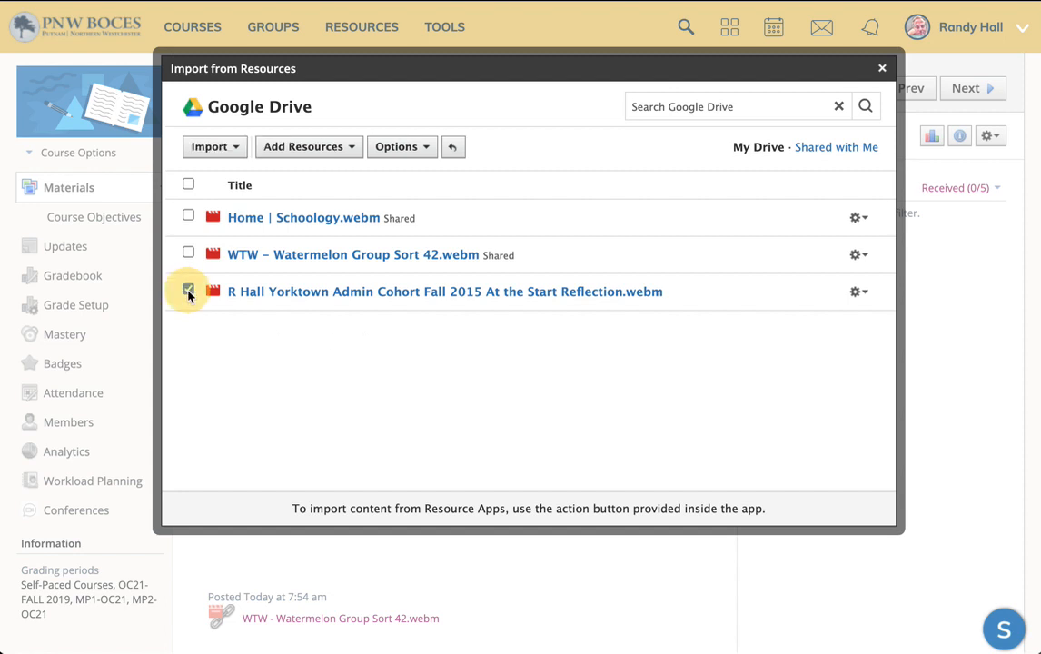
click(214, 147)
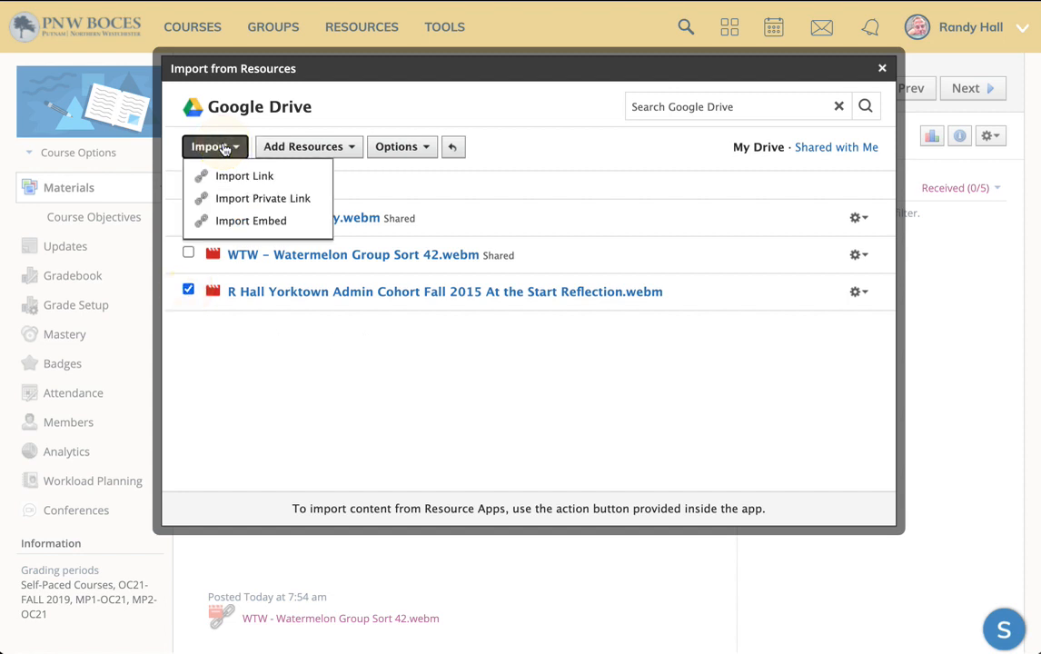
click(273, 222)
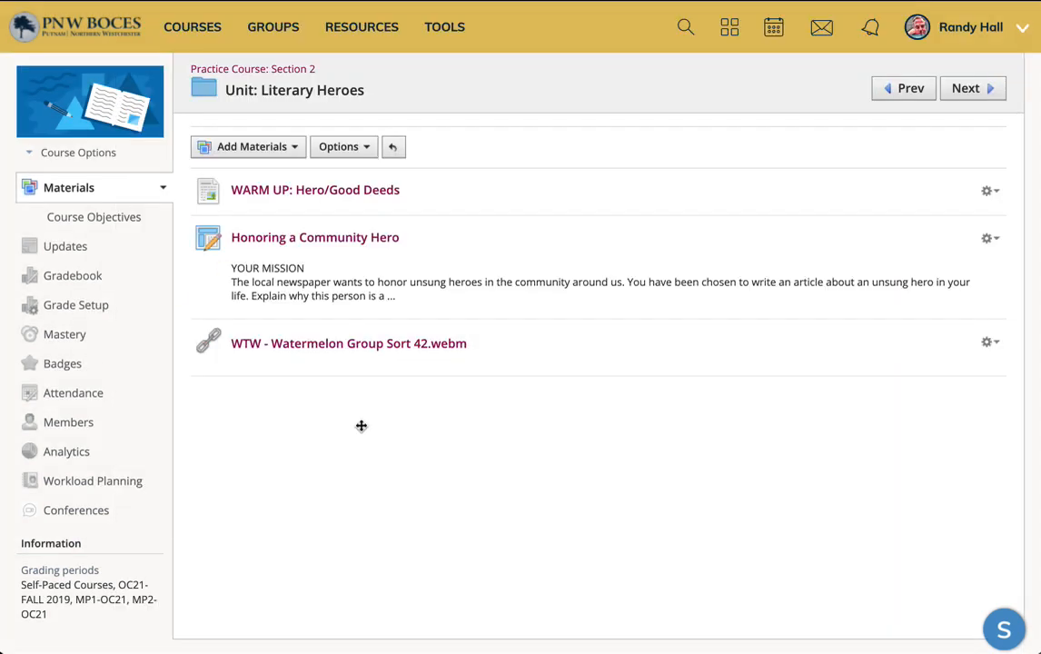
Step: Try to import the reflection webm from Google Drive into the unit materials as a link, searching the Drive app for screencastify
click(285, 147)
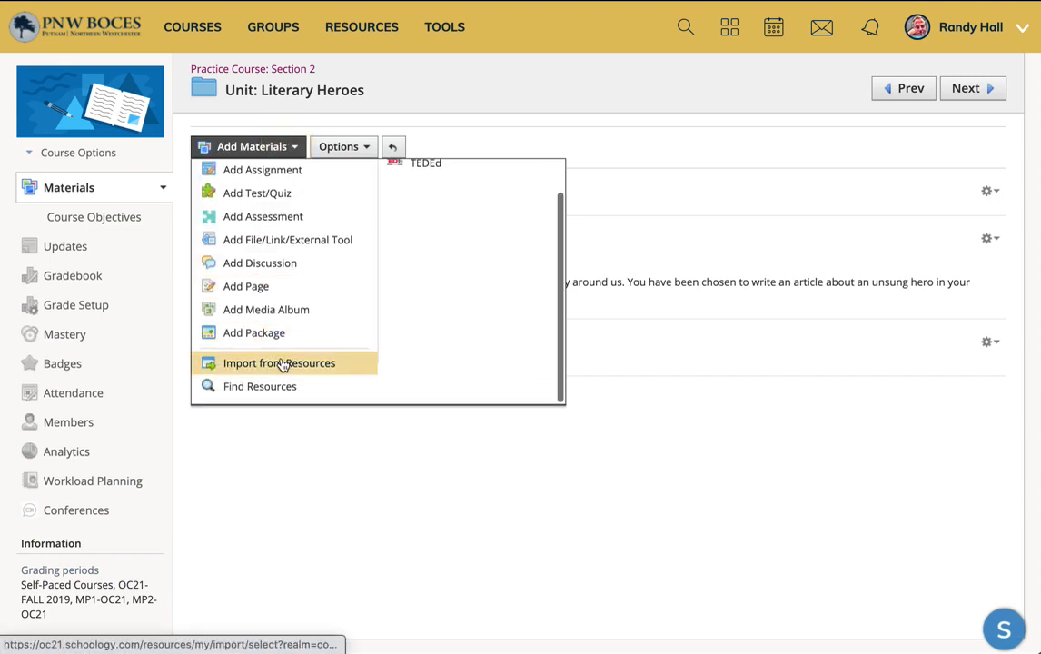
click(282, 373)
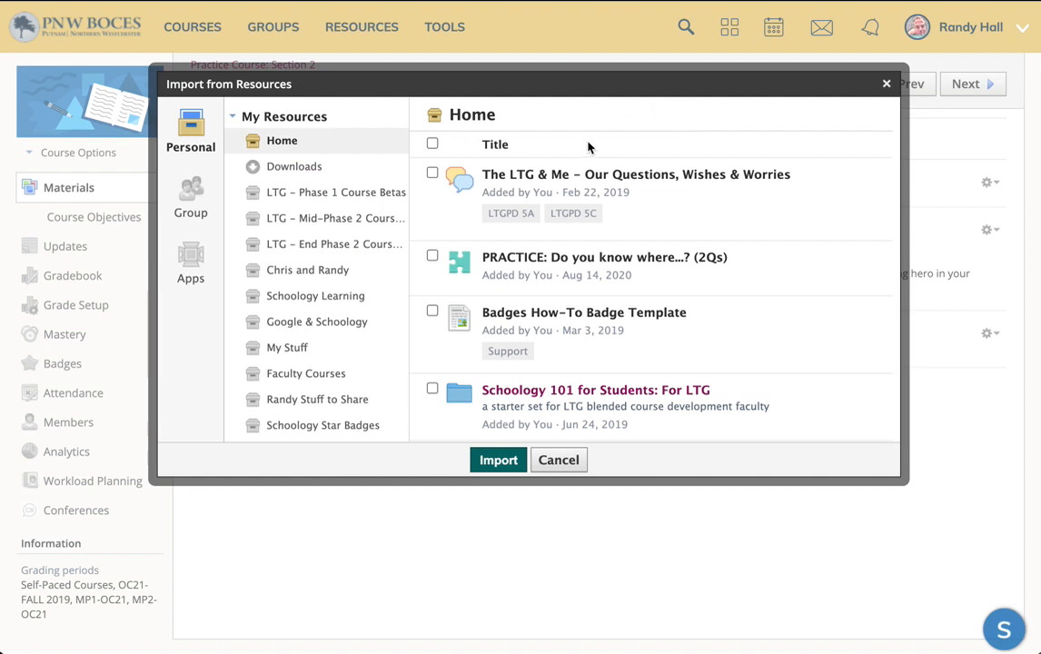
click(192, 261)
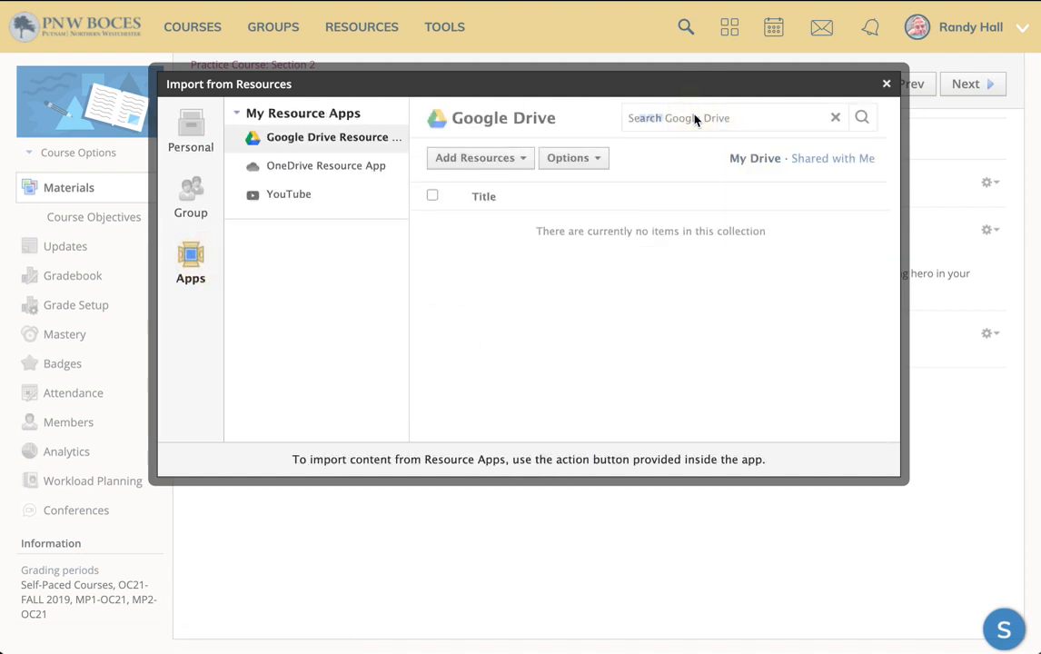
click(645, 120)
text(screencas)
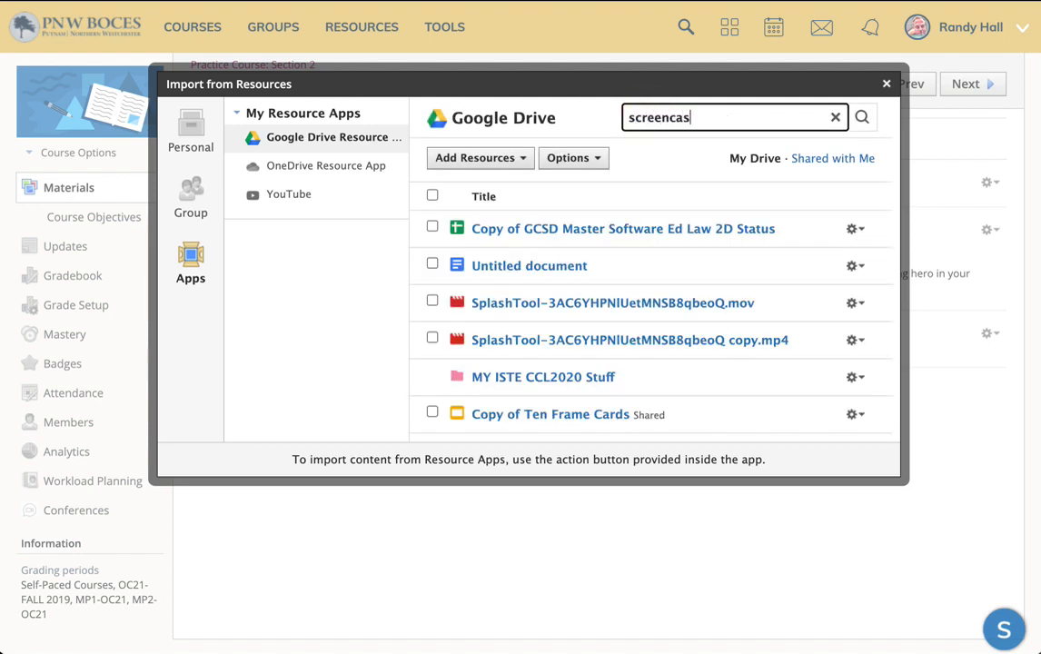
text(tify)
click(512, 229)
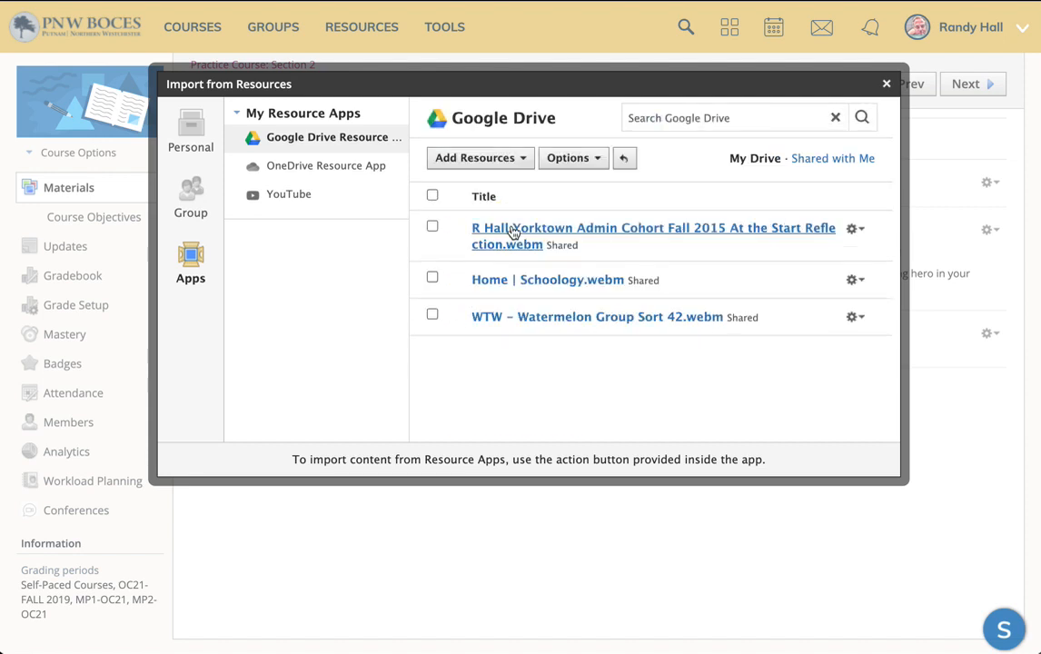
click(432, 227)
click(456, 159)
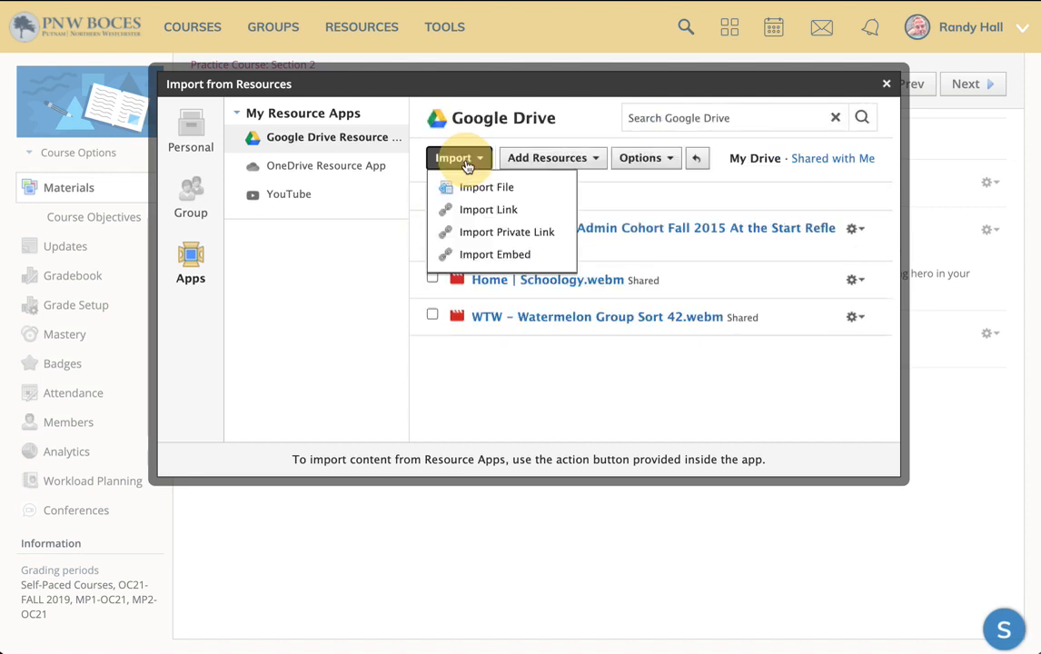
click(507, 213)
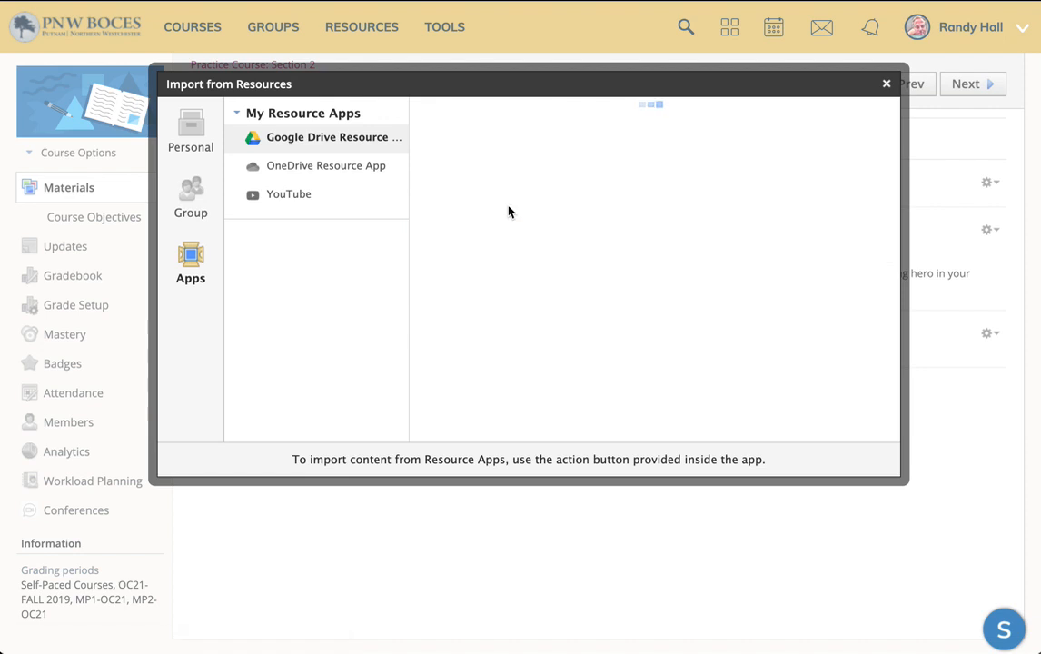
click(885, 83)
Step: Open the Honoring a Community Hero assignment to view the embedded video and its options
click(328, 239)
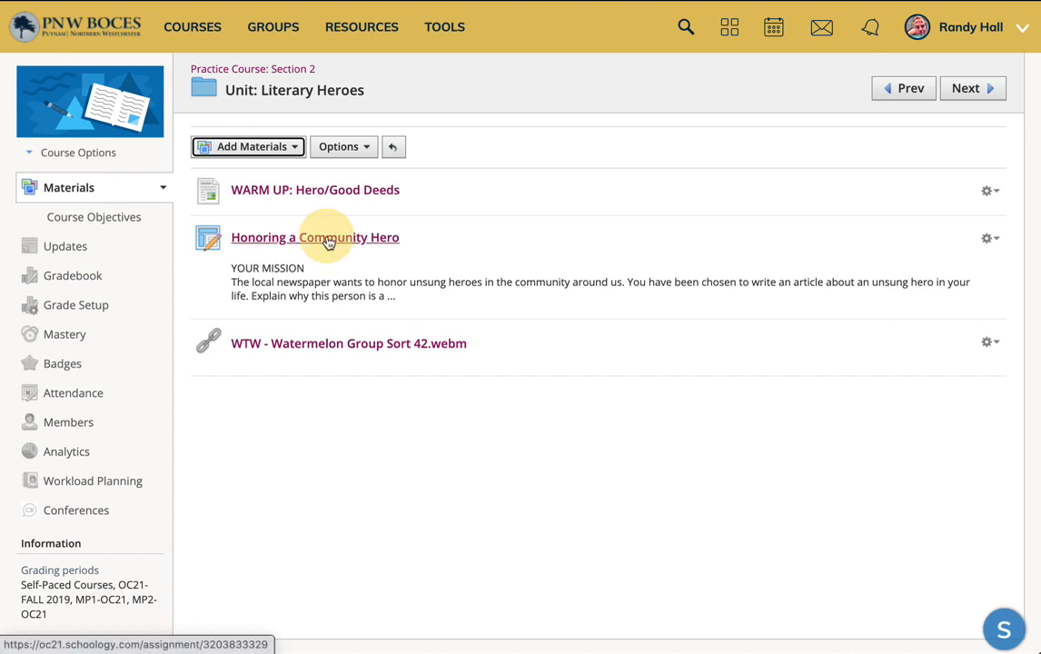
click(990, 136)
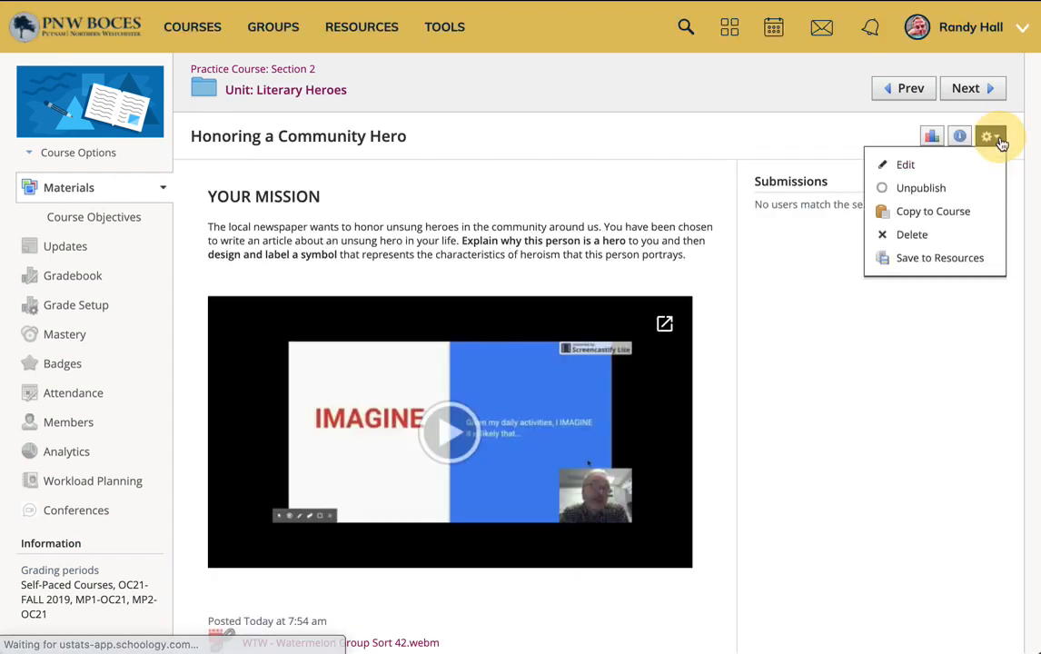
click(954, 164)
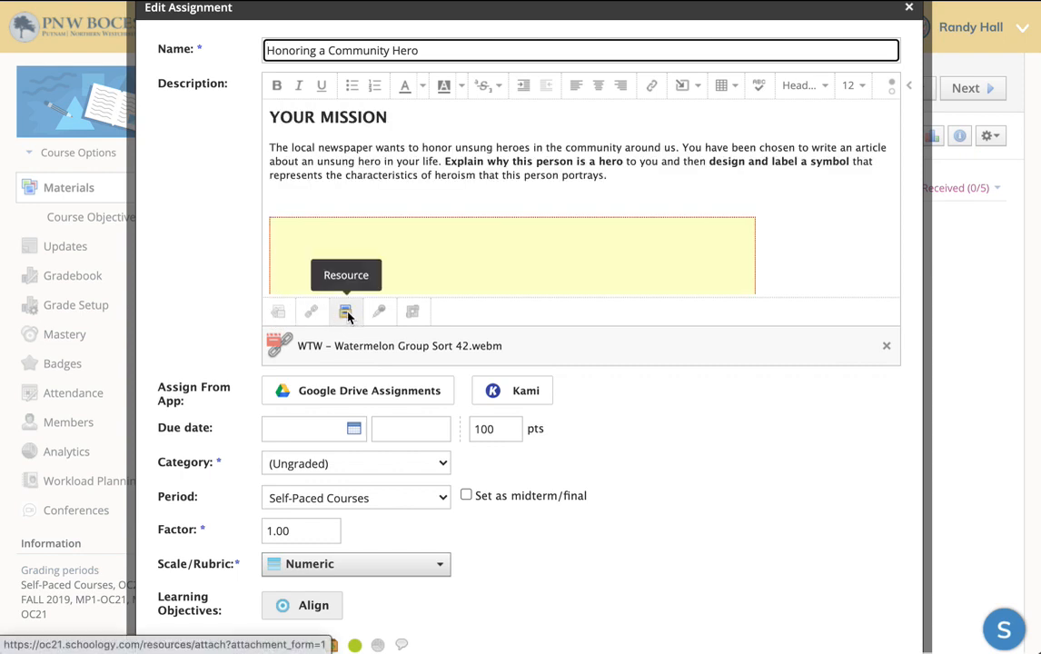
click(306, 195)
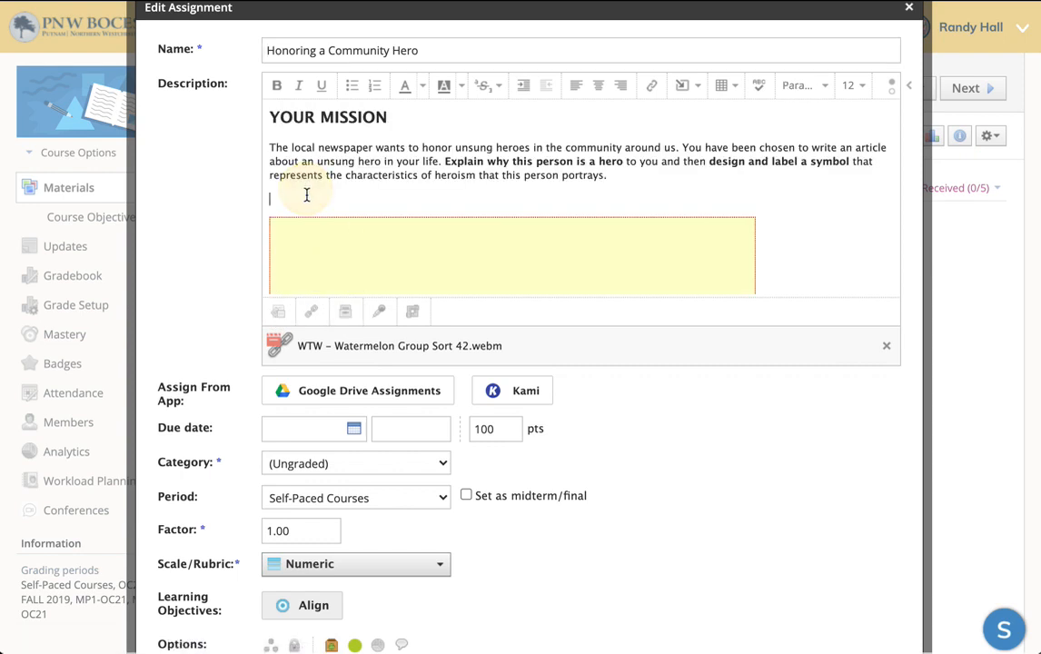
click(686, 85)
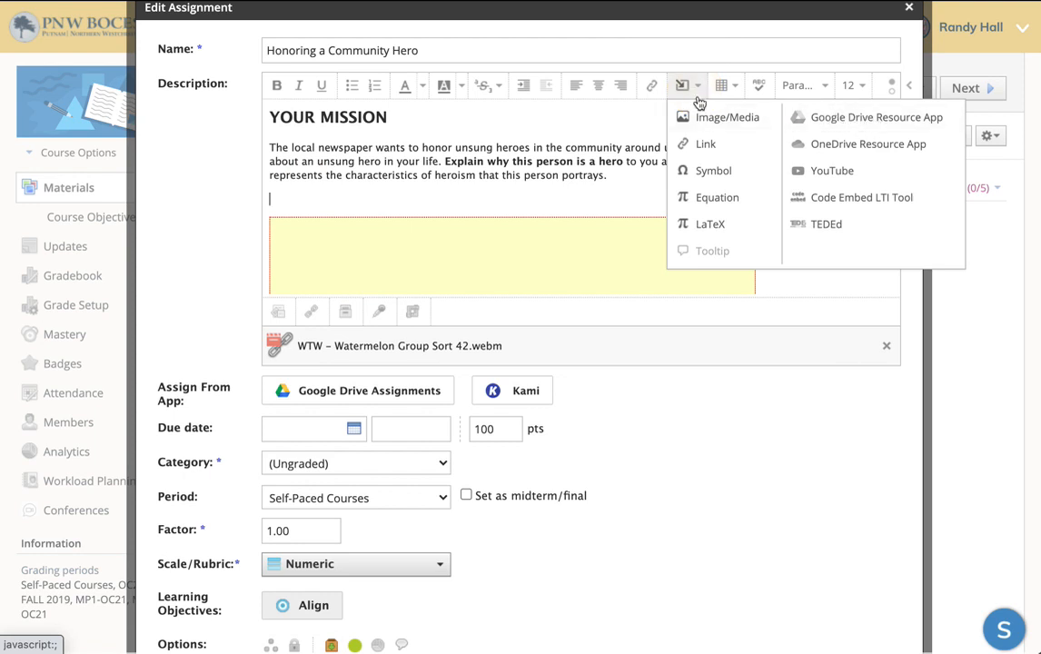
click(861, 119)
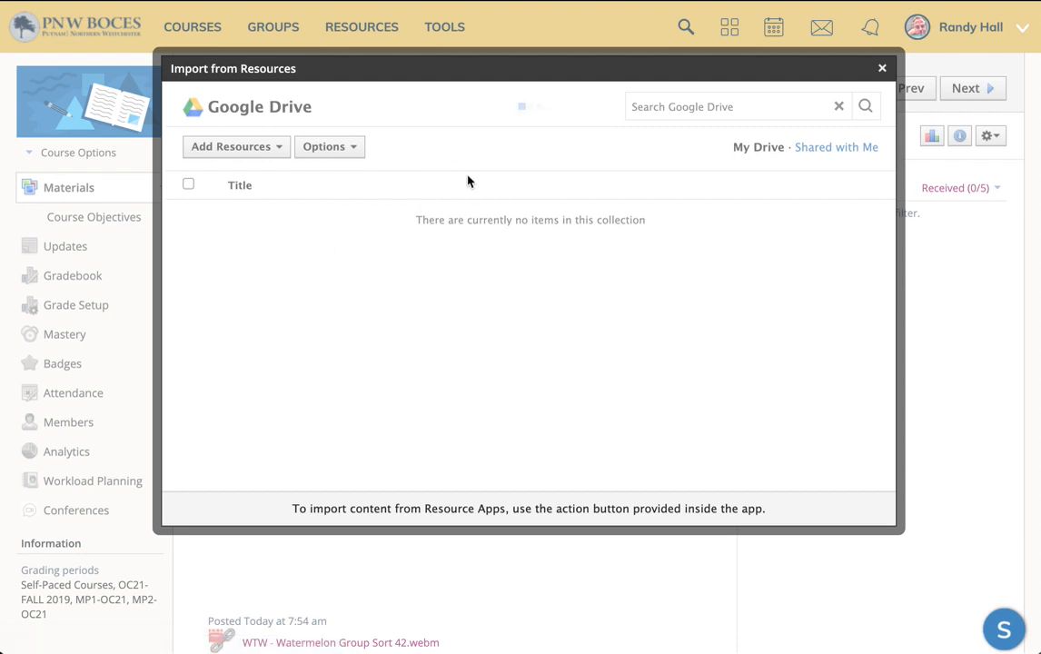
click(880, 68)
click(923, 11)
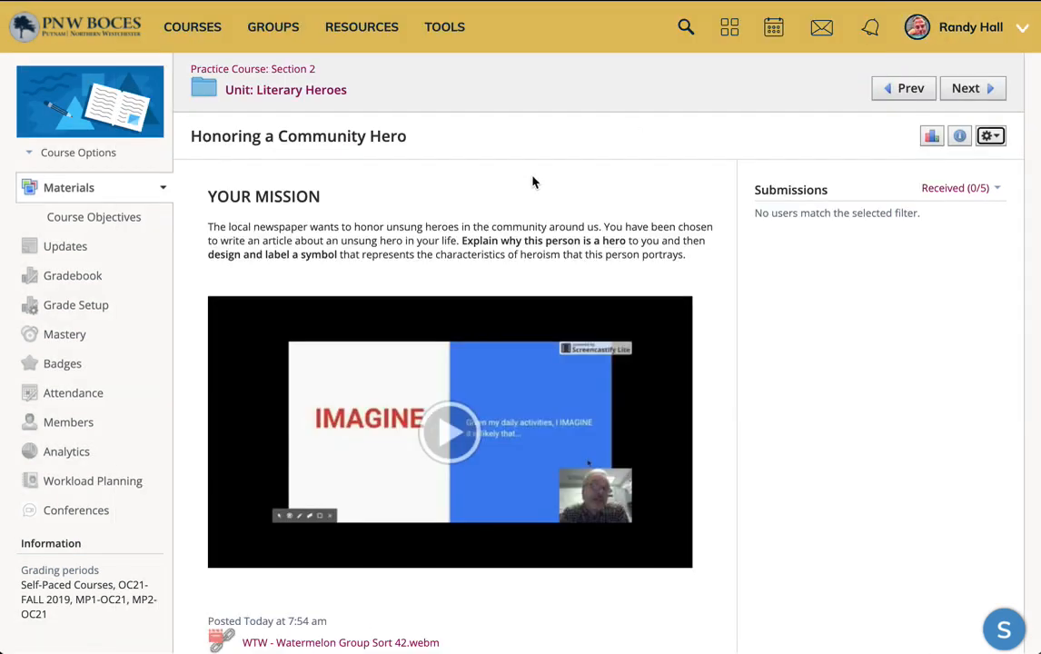
Step: Switch to the Schoology Tips slide presentation
key(super+Tab)
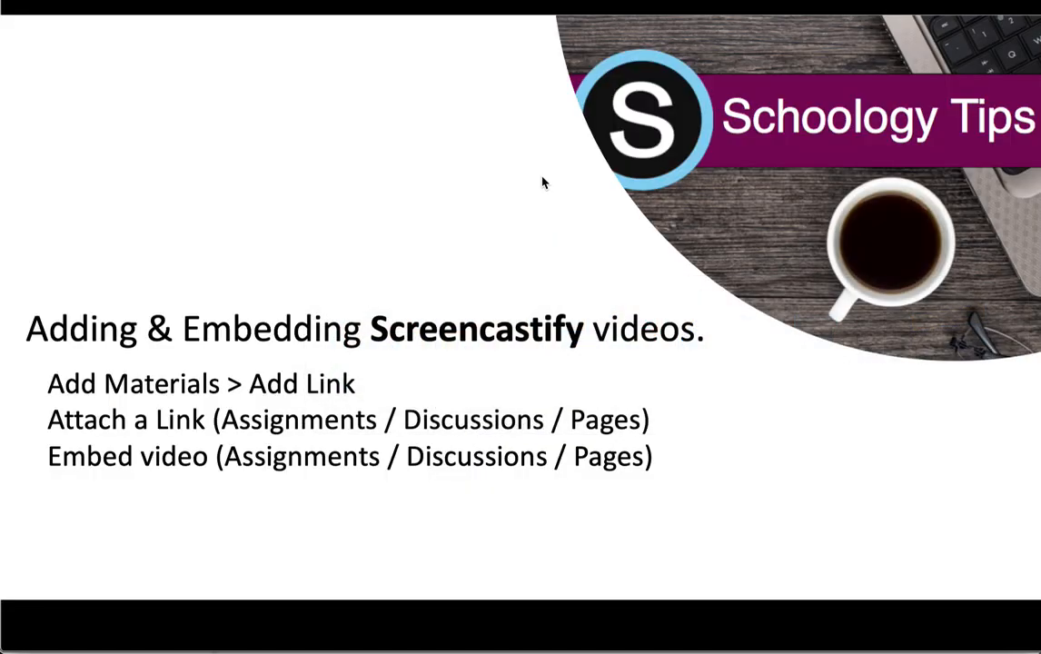